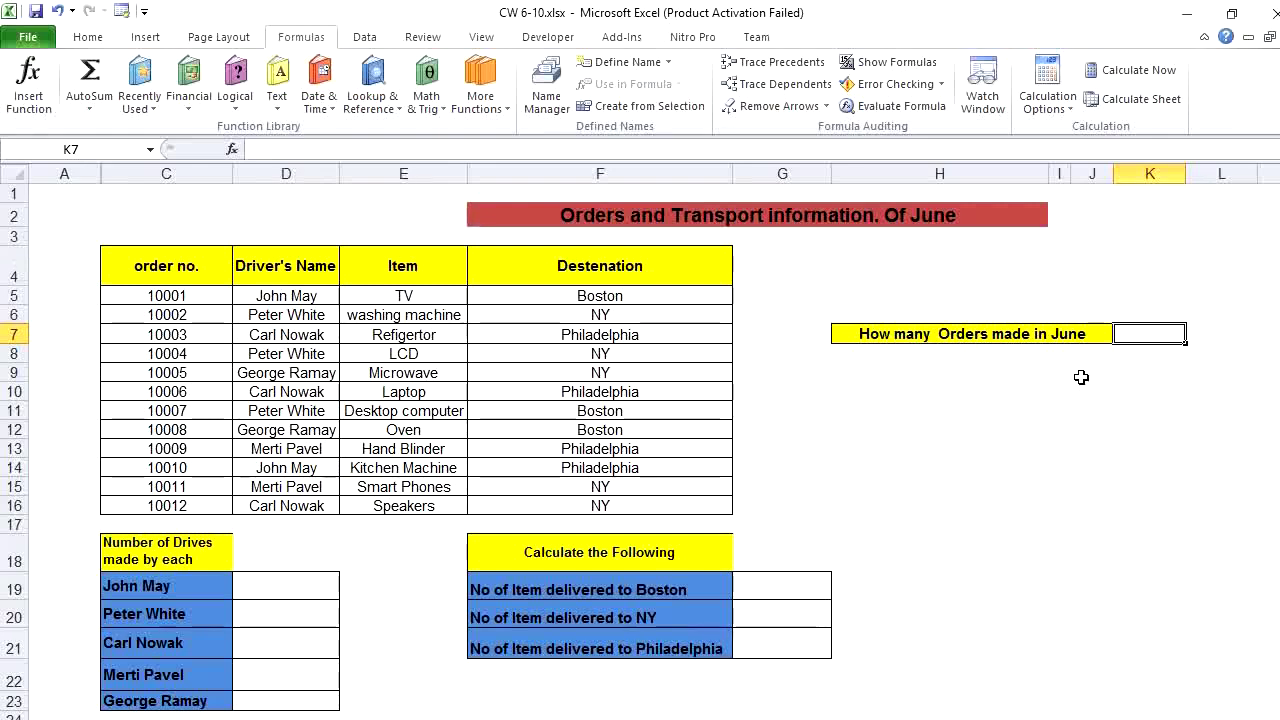
Insert a COUNT function in cell K7 that counts the order numbers in C5:C16
key(alt+Tab)
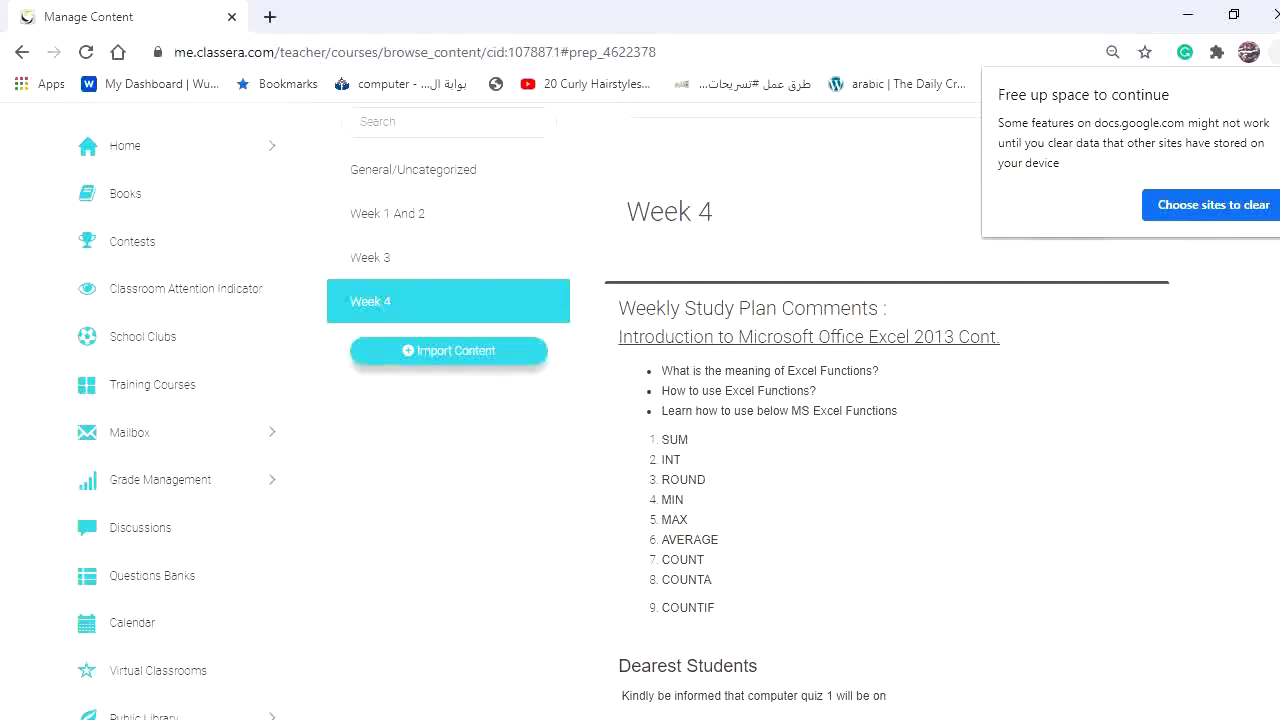
key(alt+Tab)
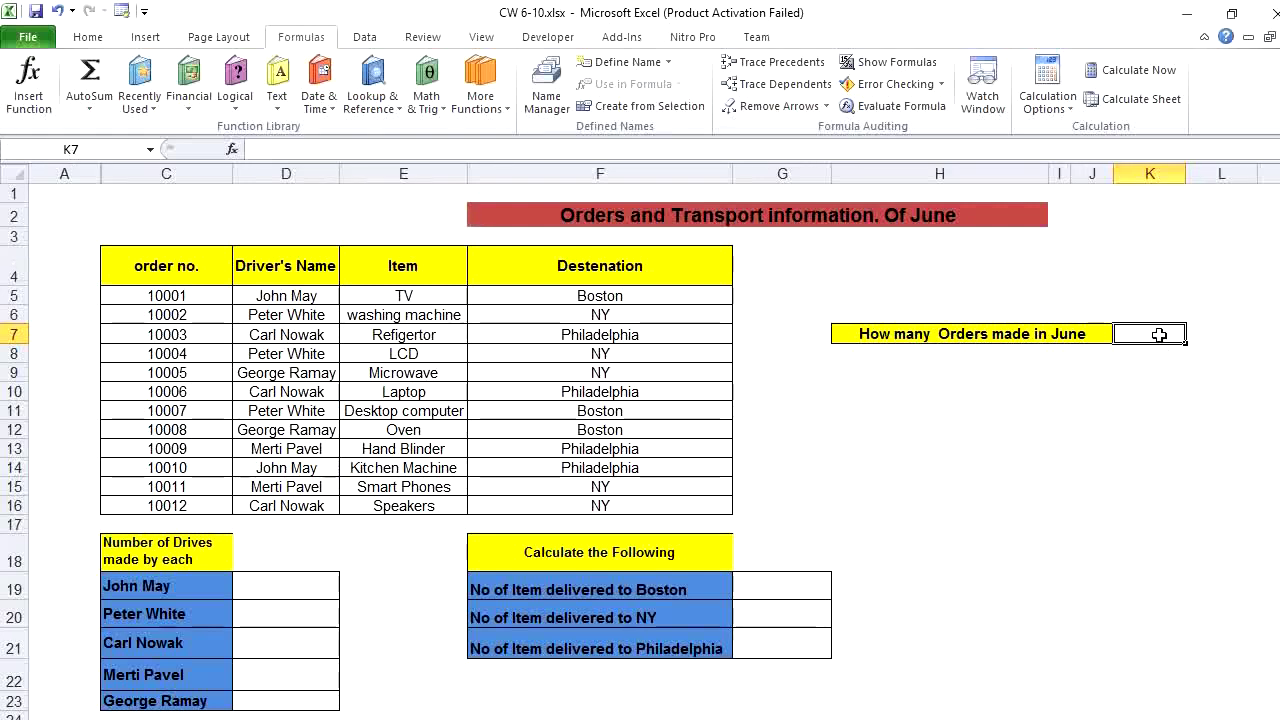
click(233, 152)
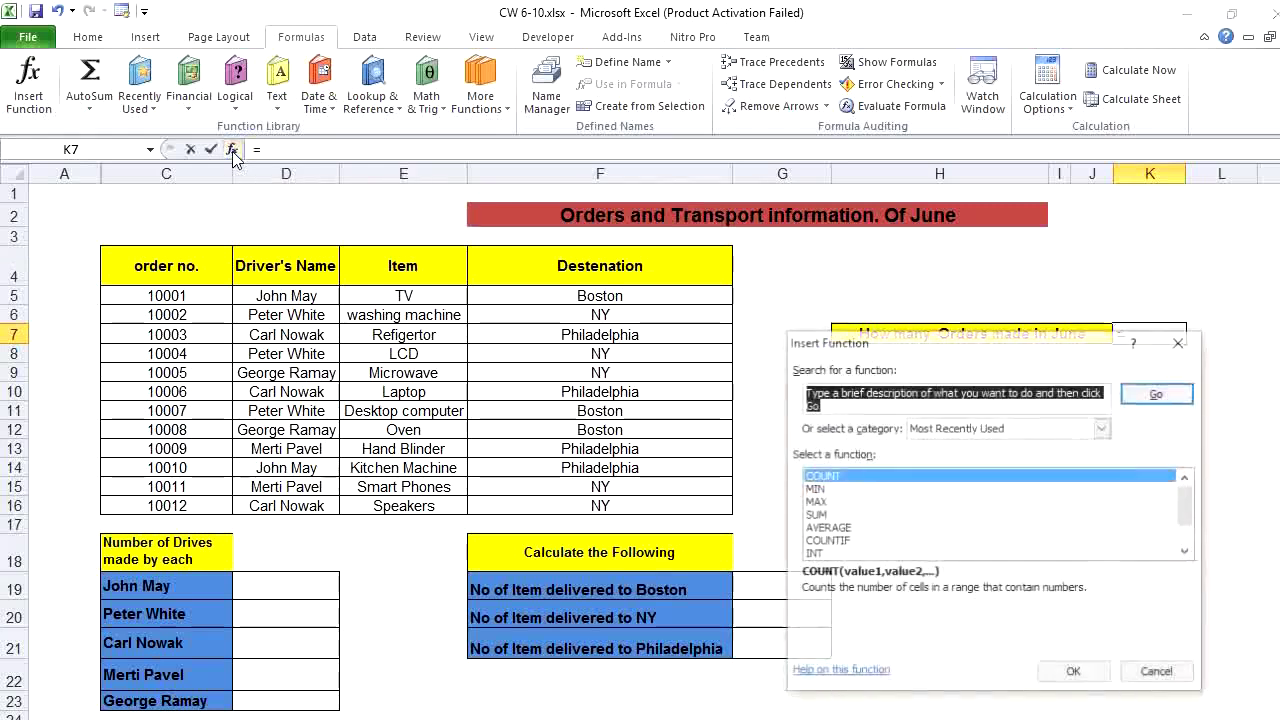
double_click(920, 476)
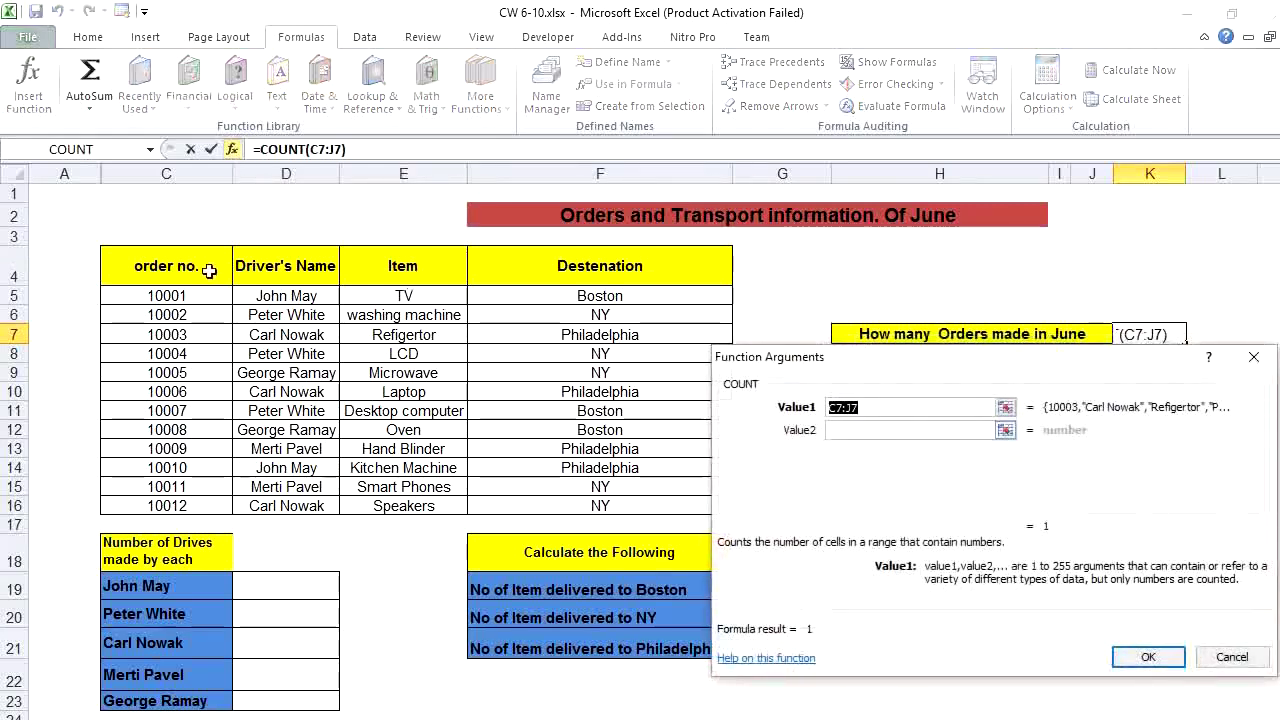
drag(200, 293, 179, 505)
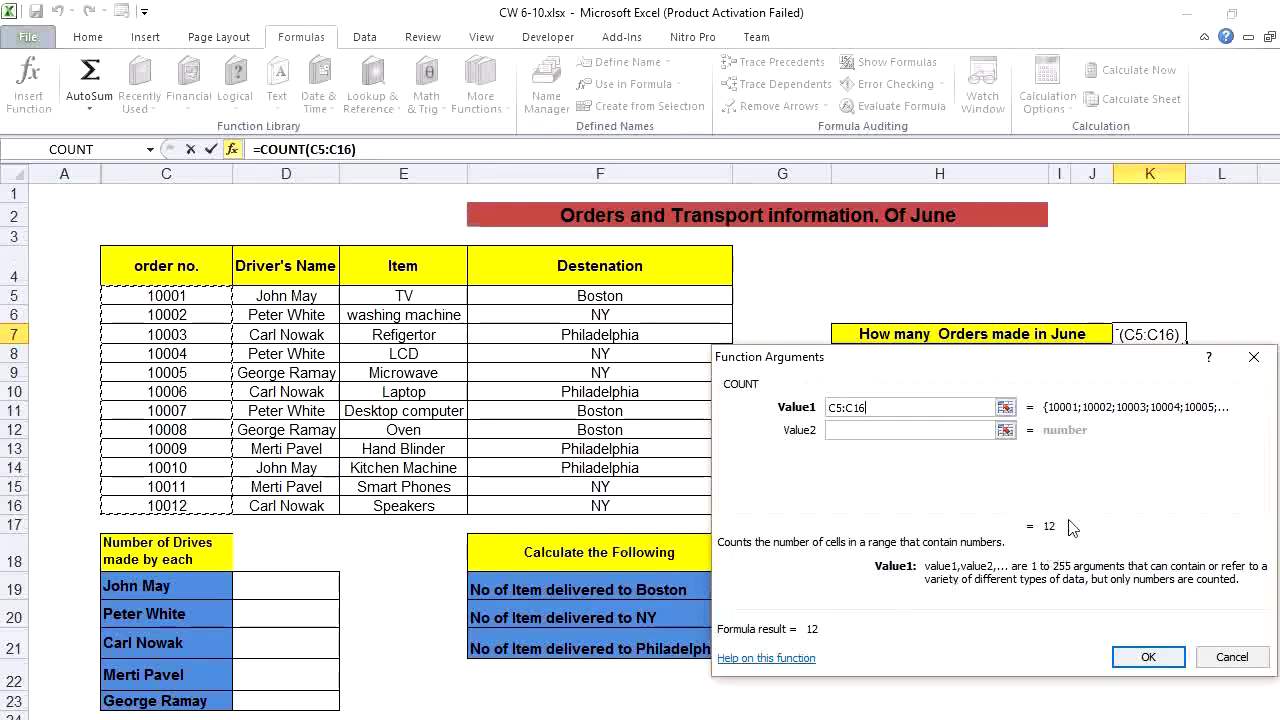
click(1140, 658)
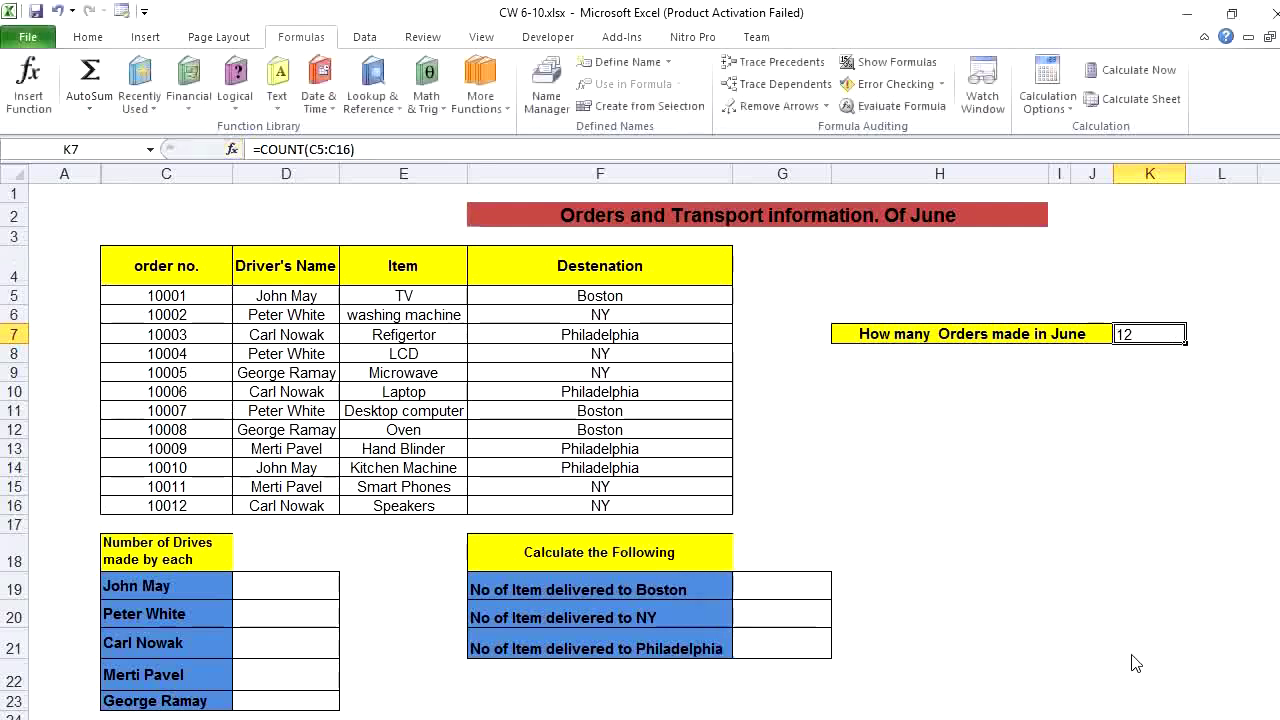
Go through the order numbers one by one from C5 to C16 to check the count
click(176, 296)
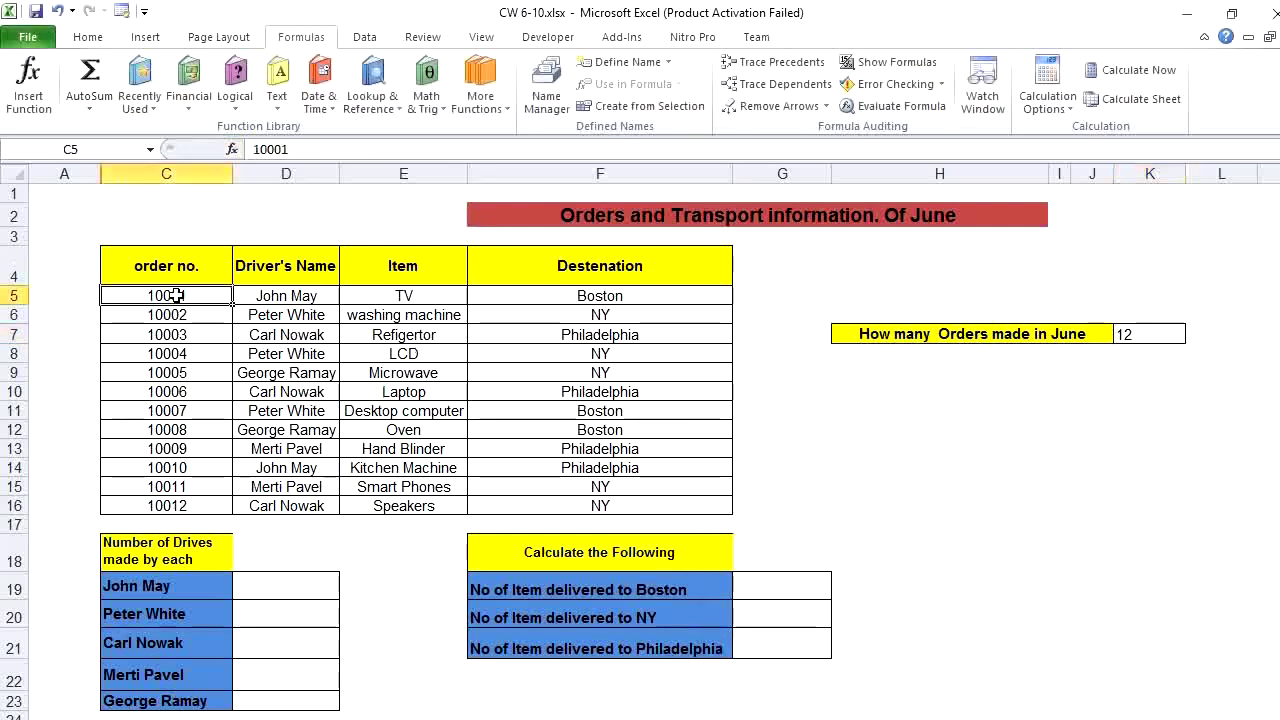
key(Down)
key(Down)
key(Down)
key(Down)
key(Down)
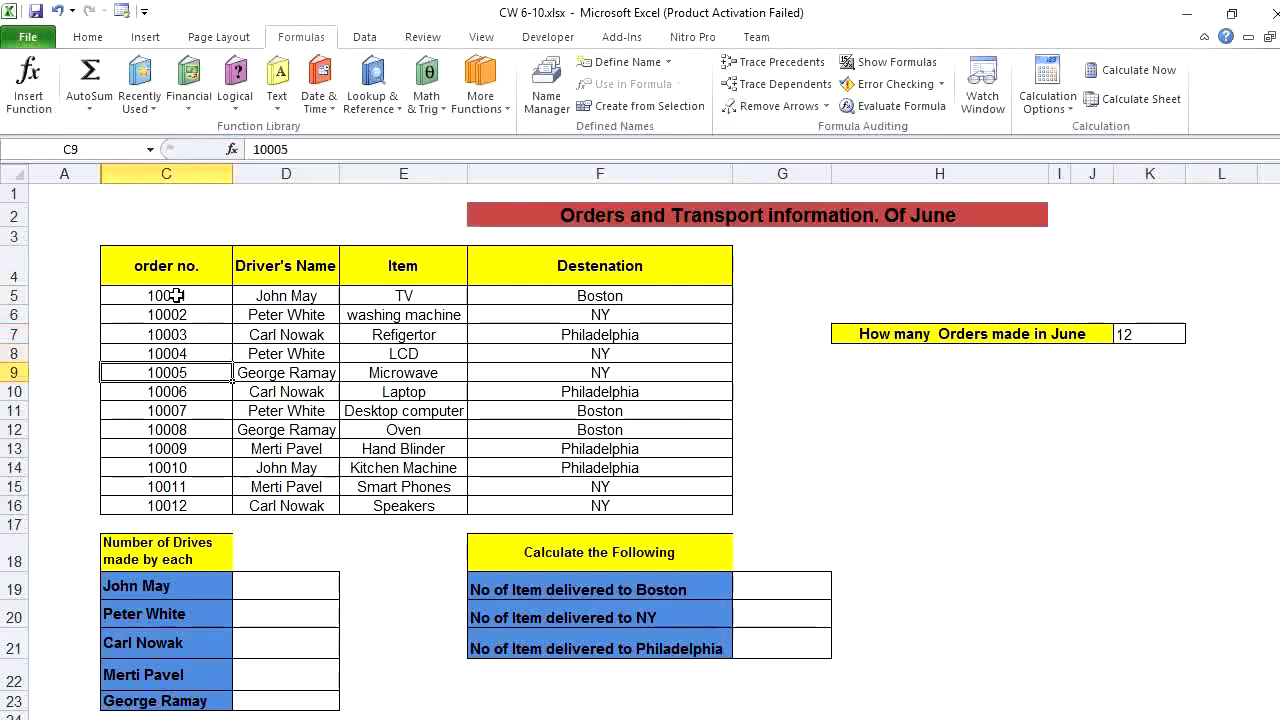
key(Down)
key(Down)
key(Down)
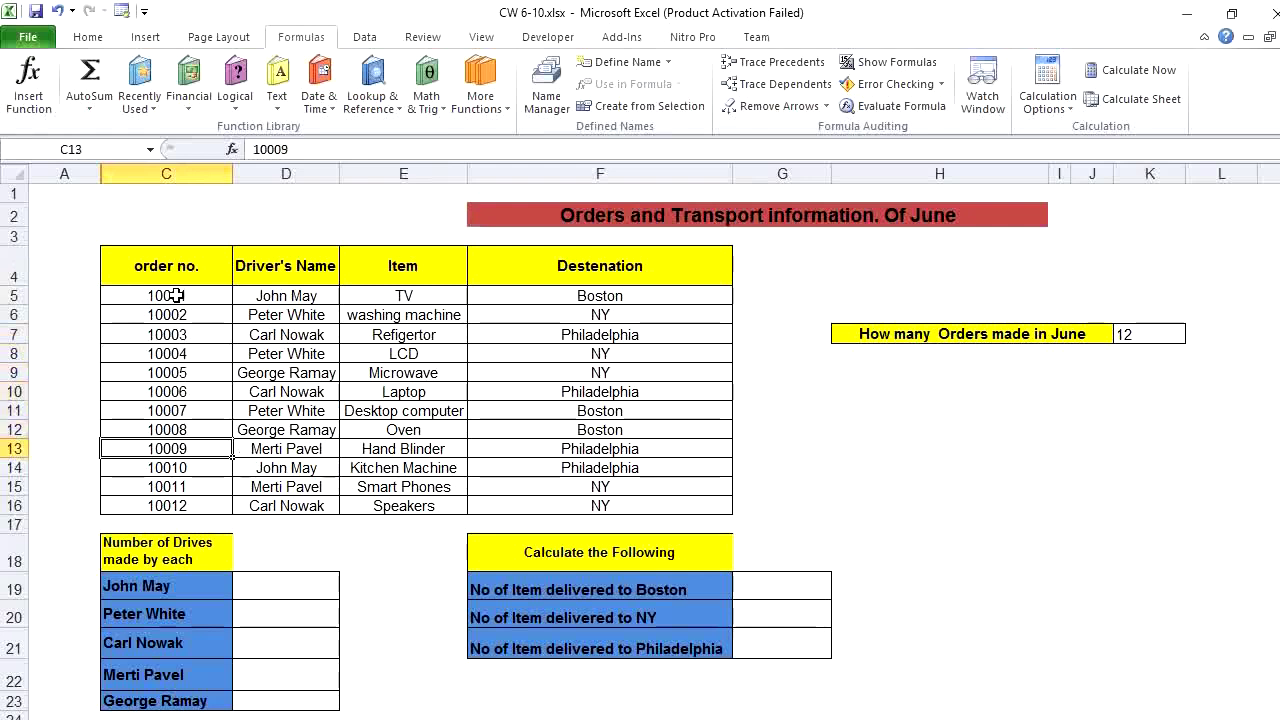
key(Down)
key(Down)
key(Down)
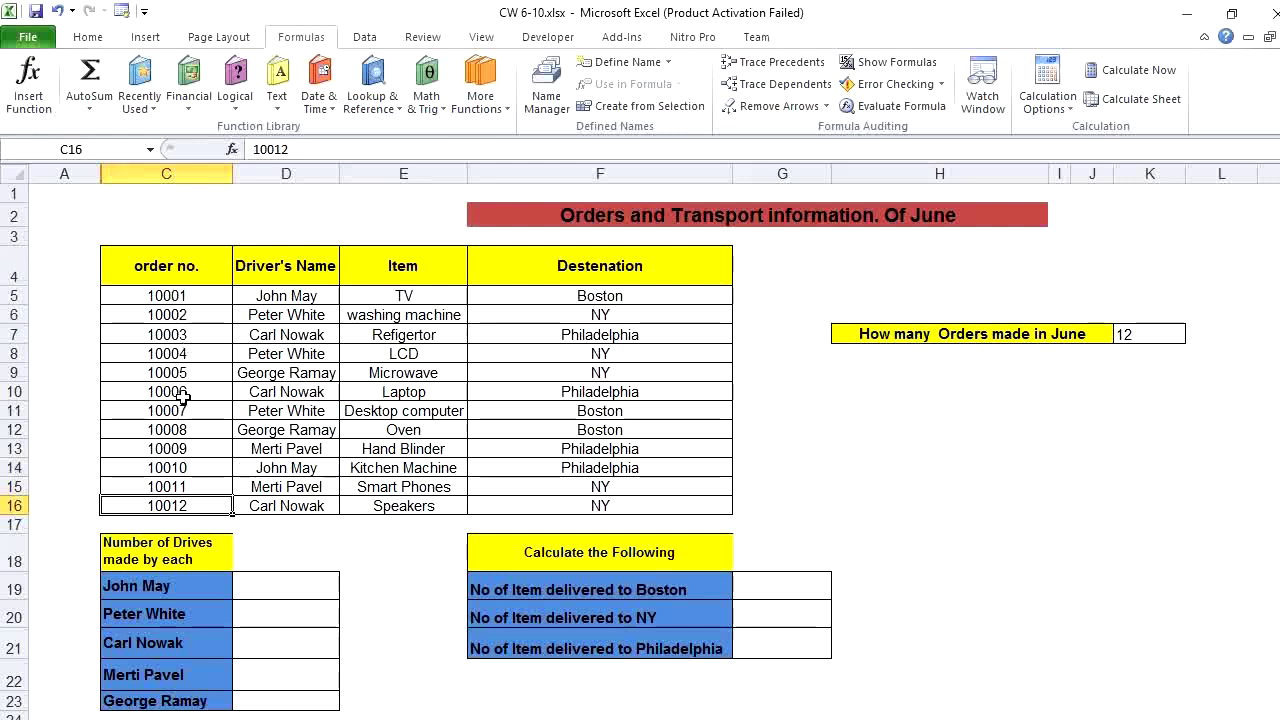
Test the COUNT formula by clearing the order number in C9 and entering 0 there, and undo both changes
click(207, 372)
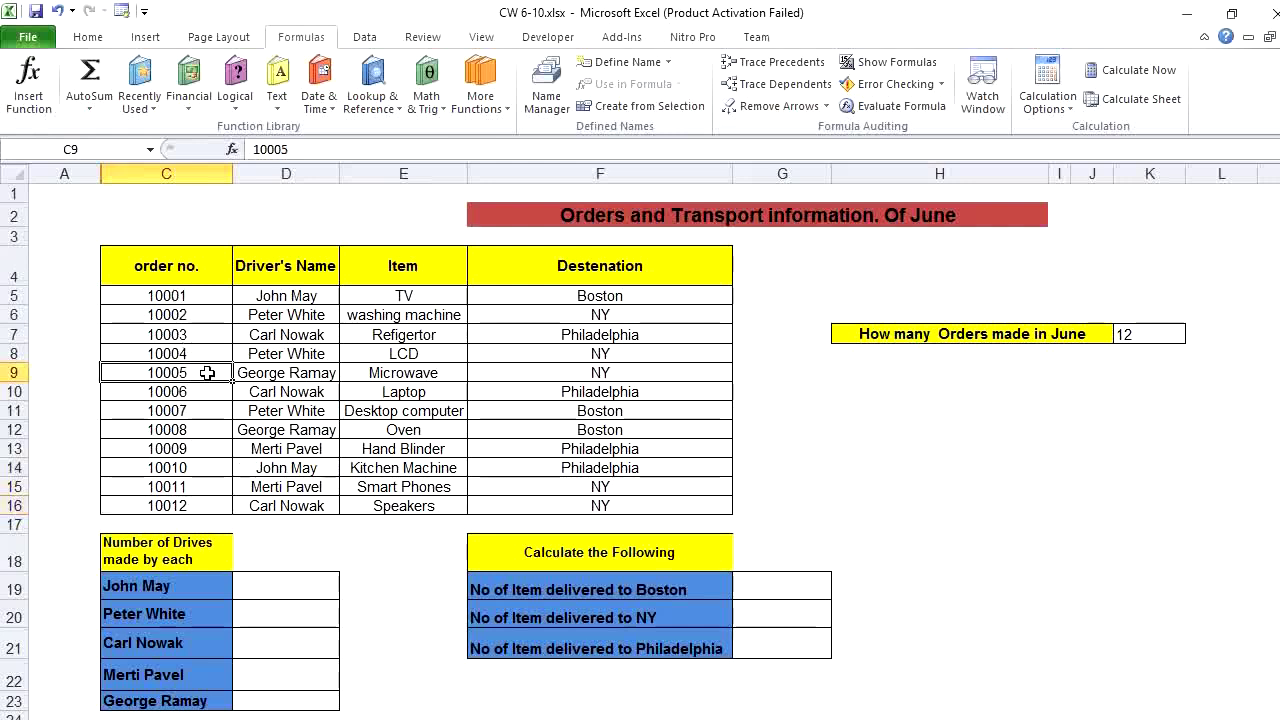
key(Delete)
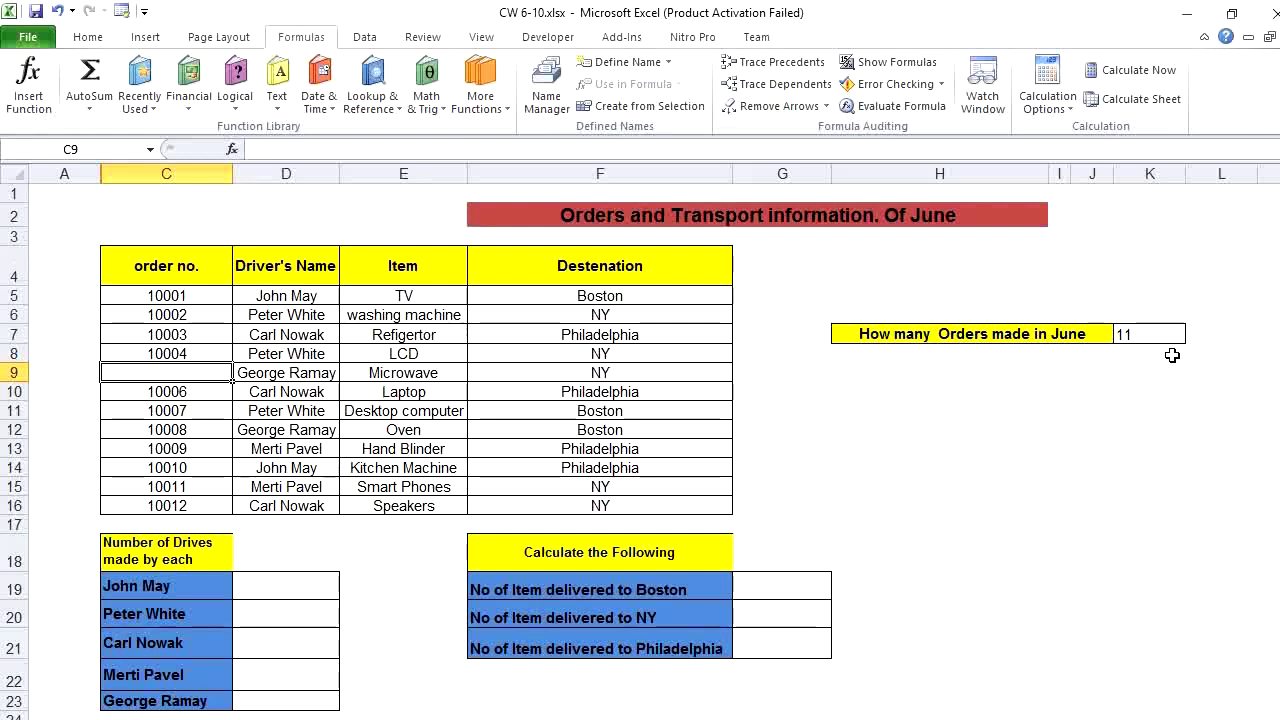
text(0)
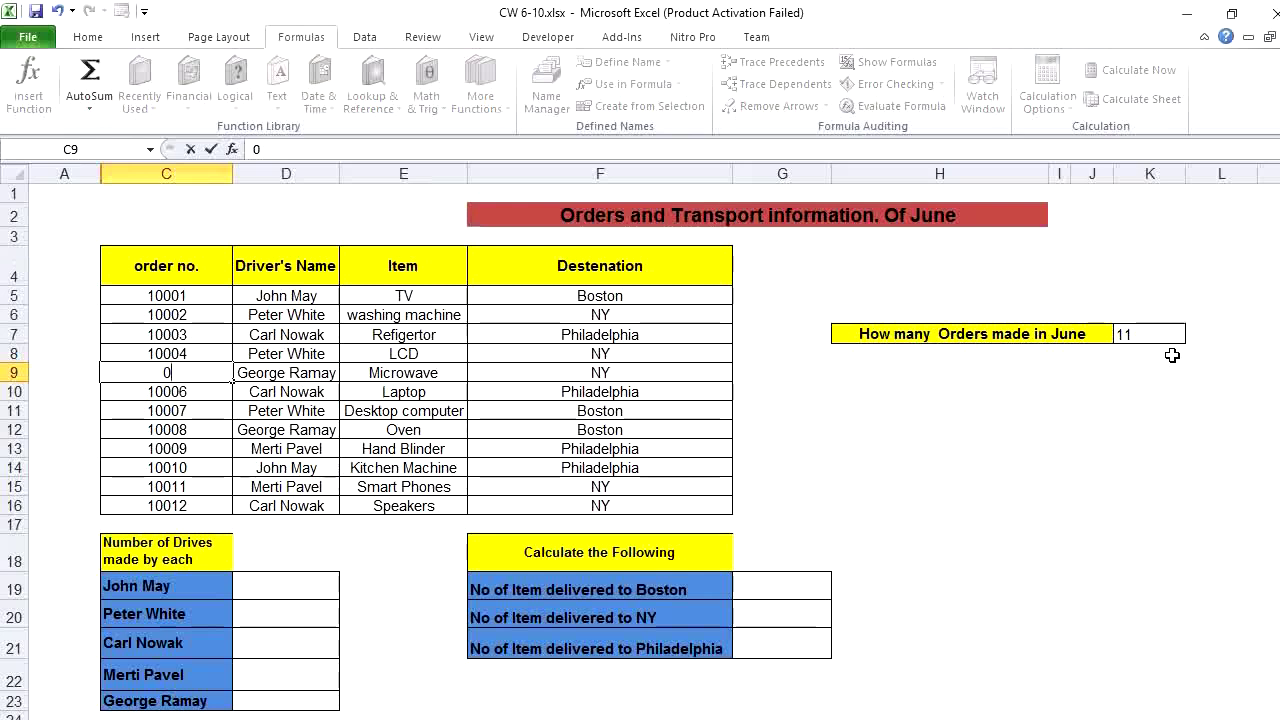
key(Return)
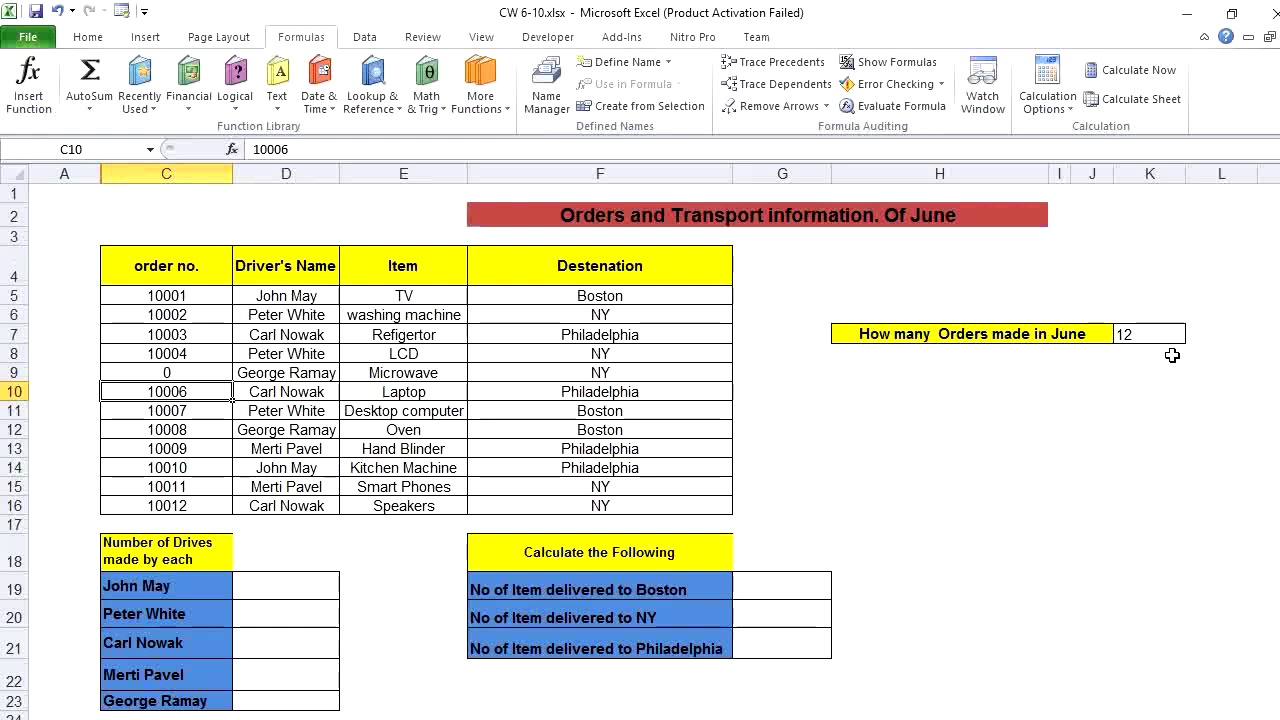
key(Up)
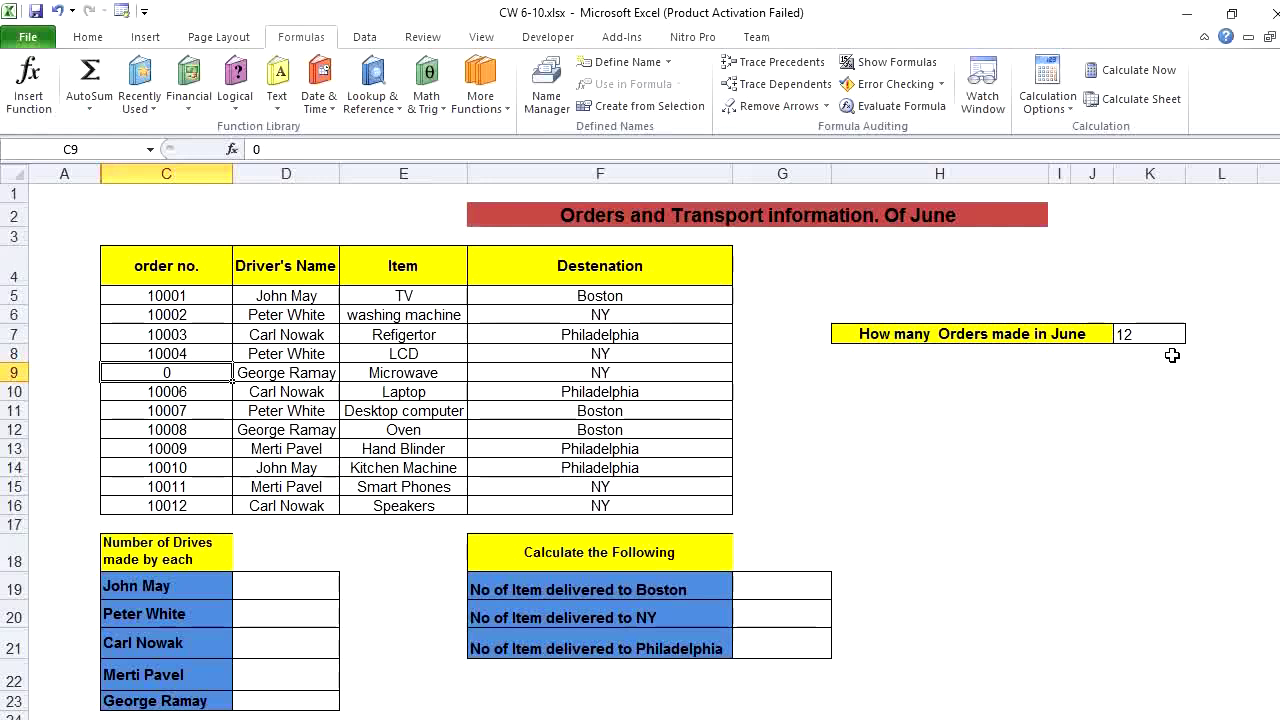
key(ctrl+z)
key(ctrl+z)
Center the June order count horizontally in cell K7
click(1168, 338)
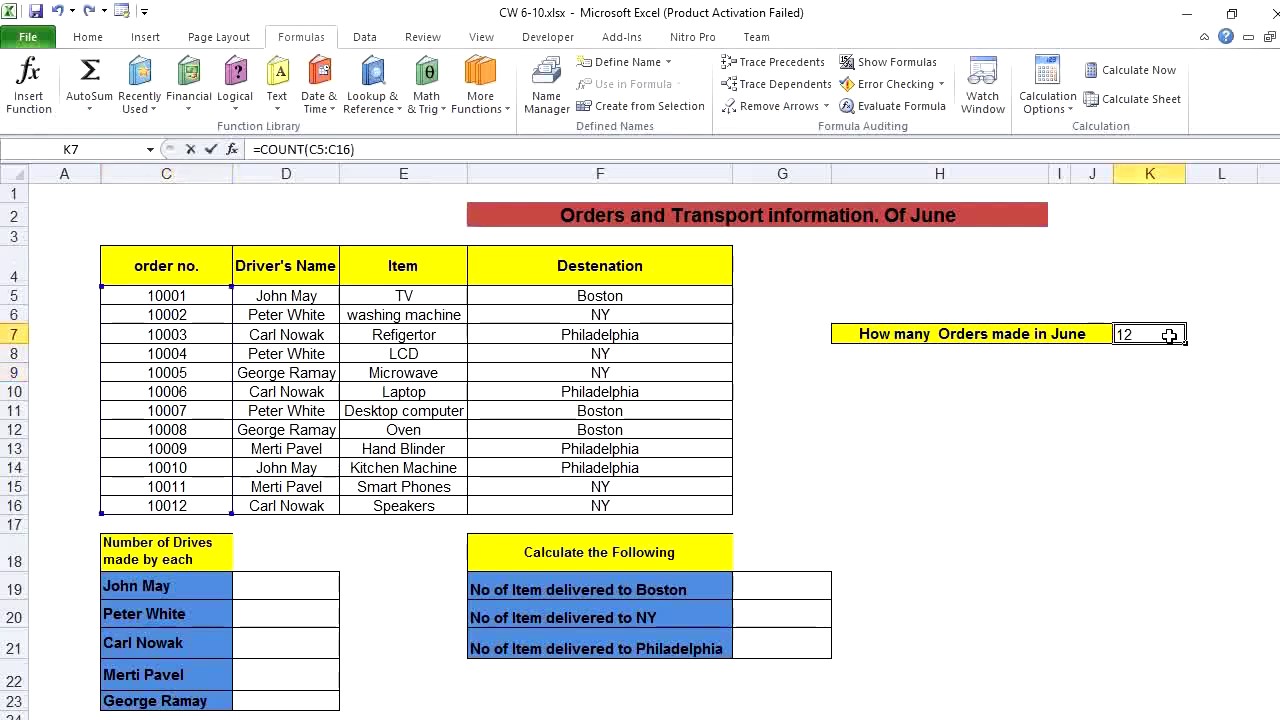
double_click(1168, 338)
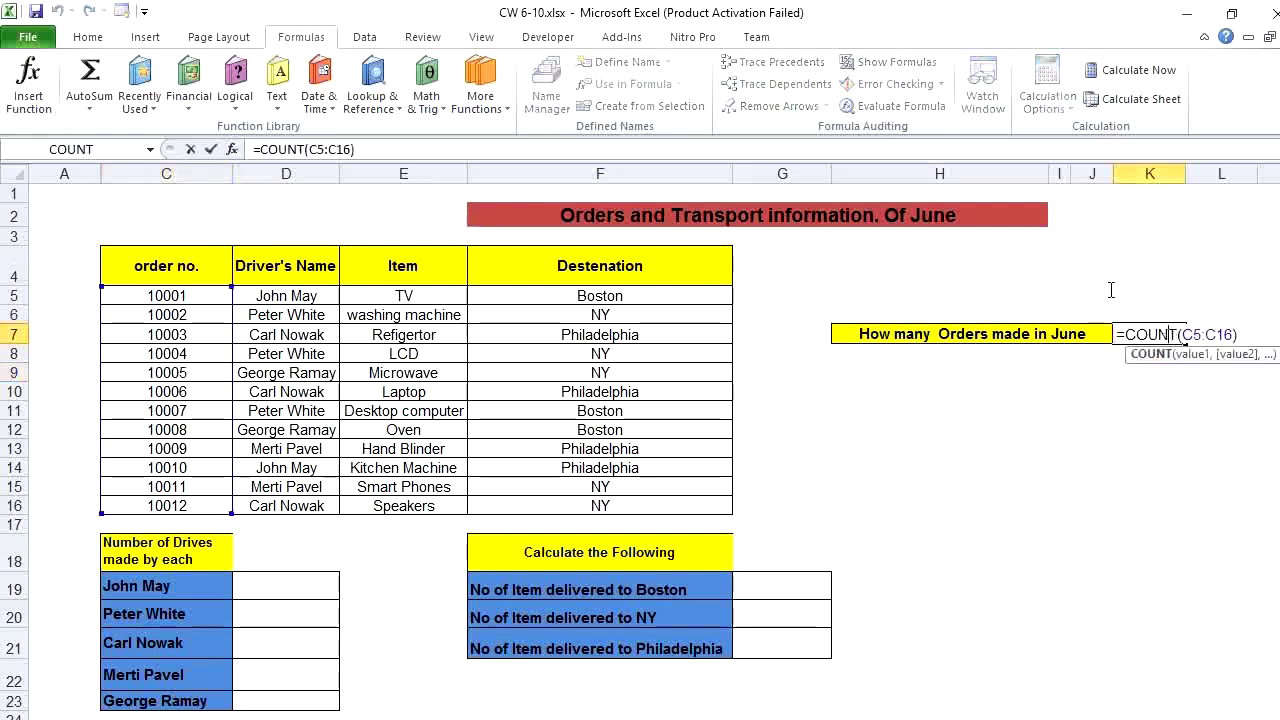
click(87, 37)
click(1046, 446)
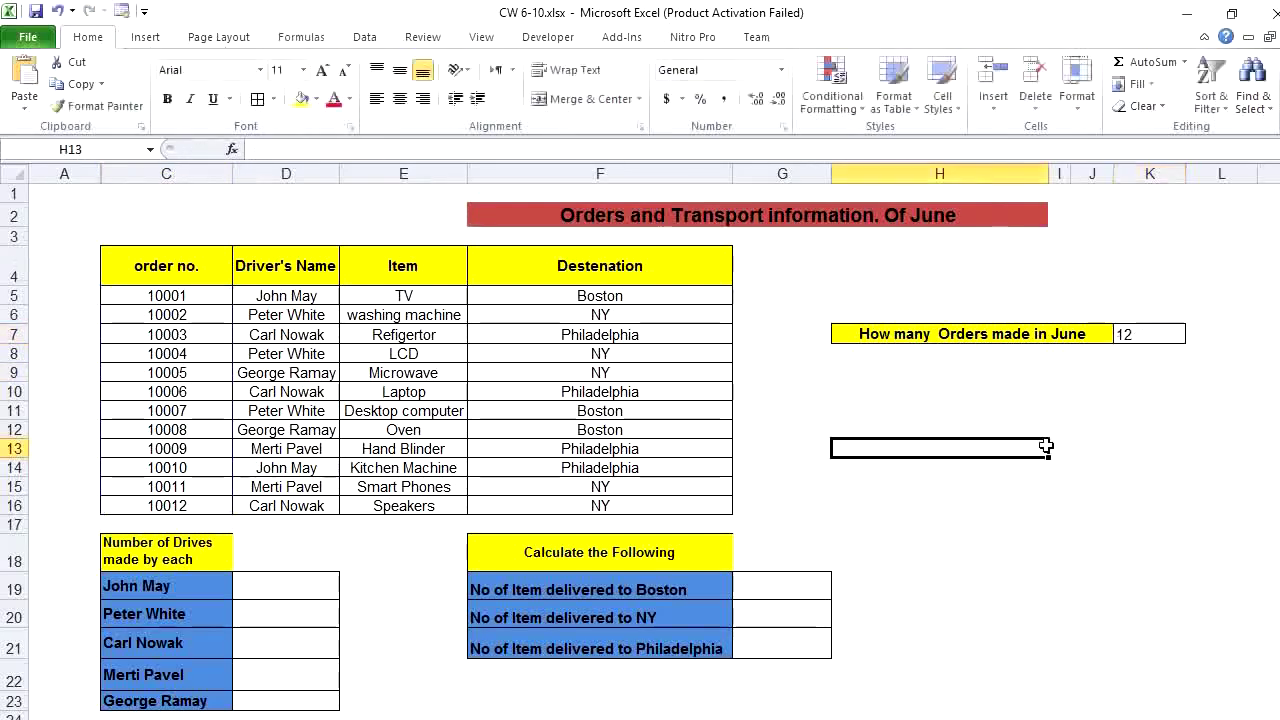
click(1168, 336)
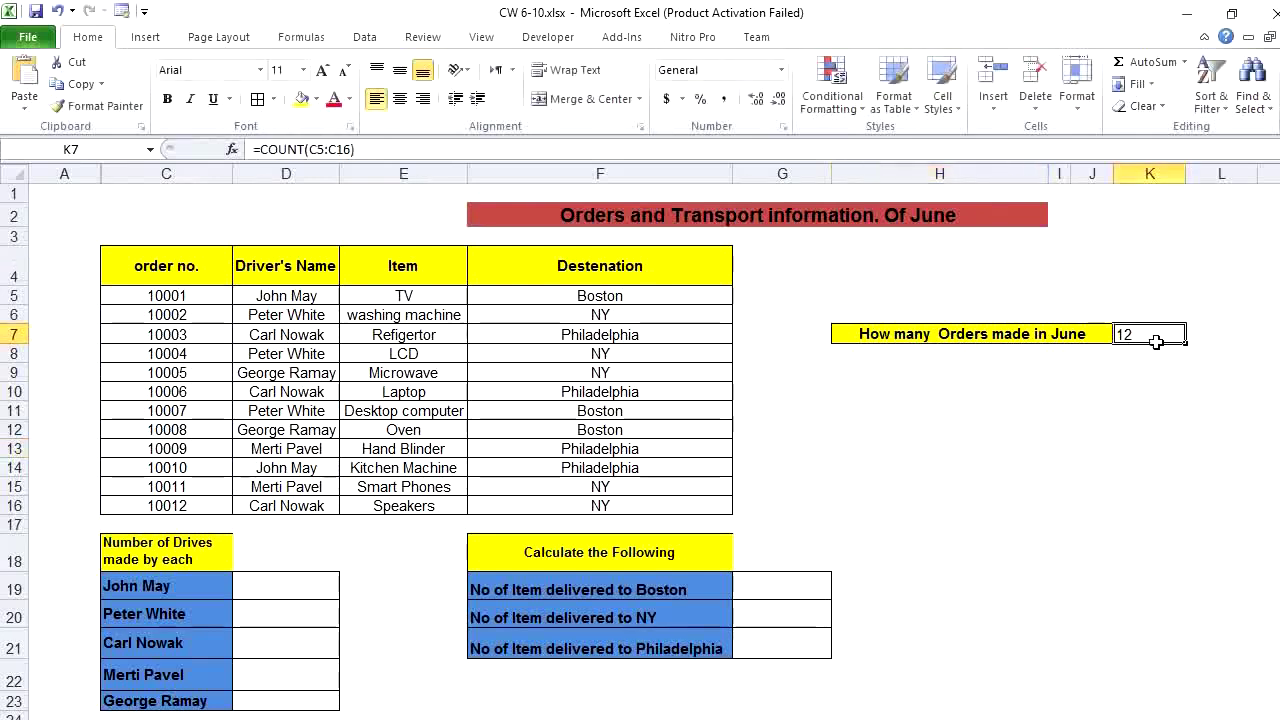
click(400, 99)
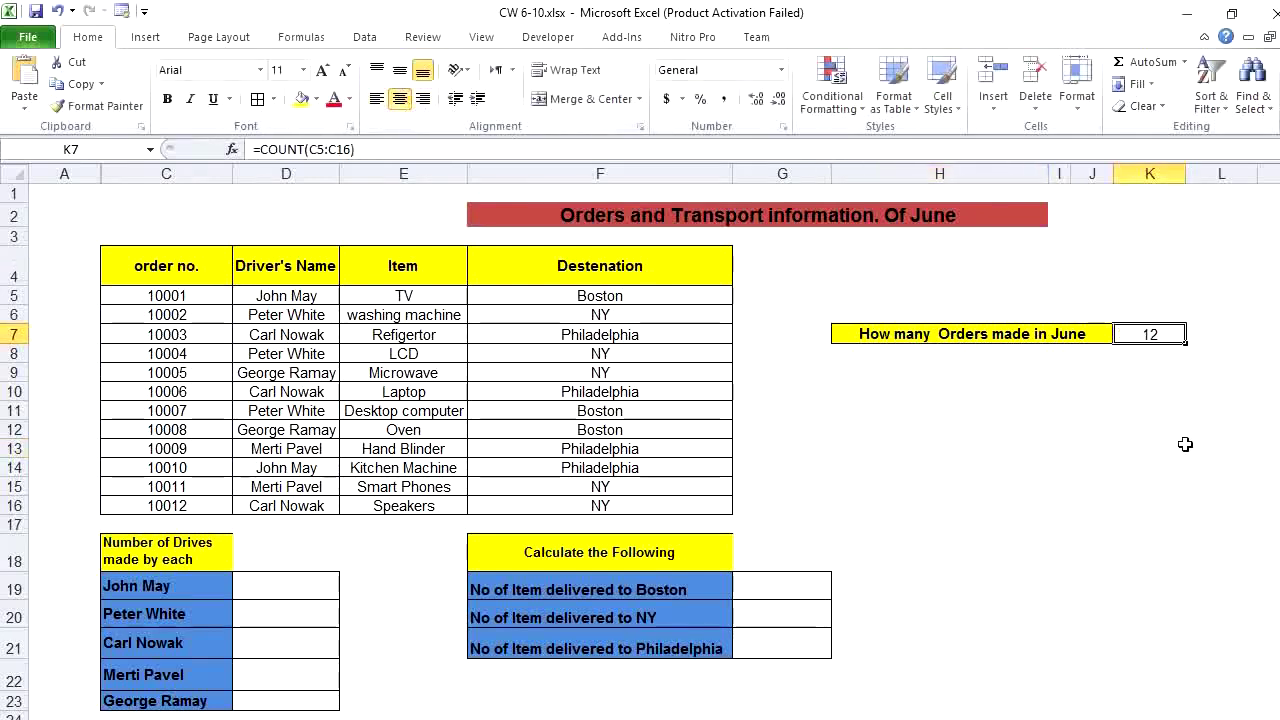
Replace the formula in K7 with a COUNTA function over the order numbers in C5:C16
key(alt+Tab)
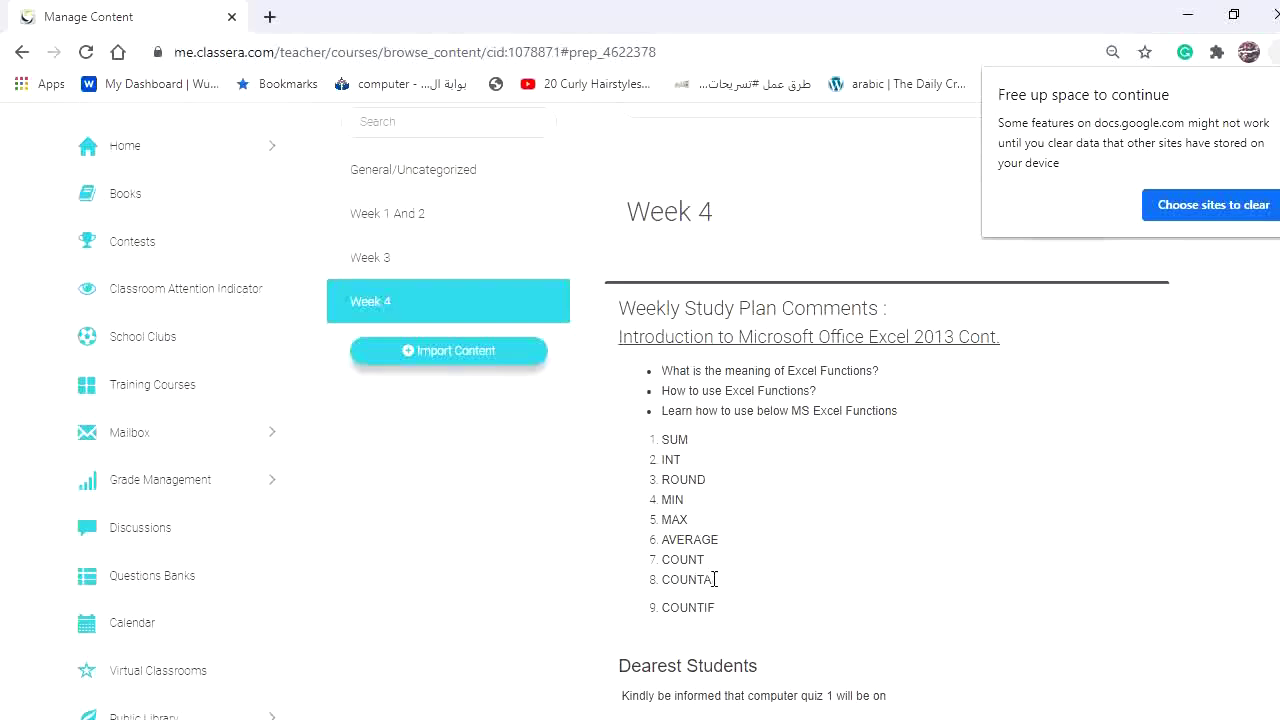
key(alt+Tab)
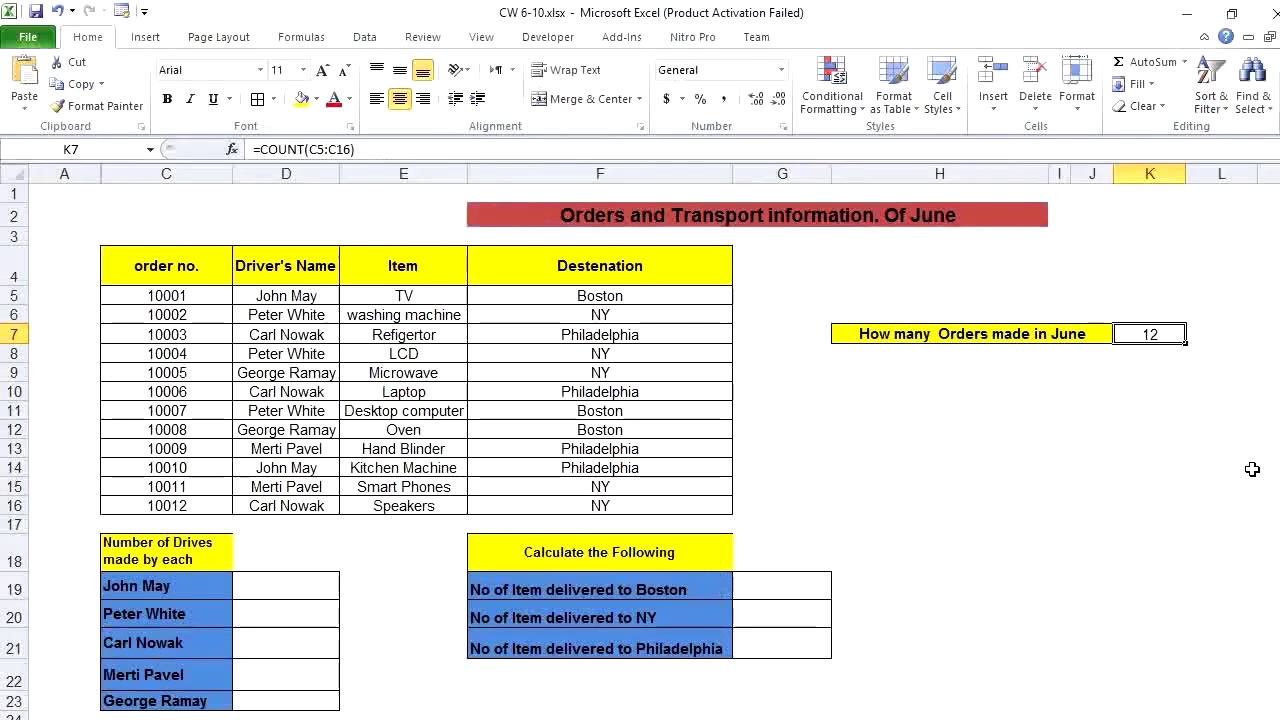
key(Delete)
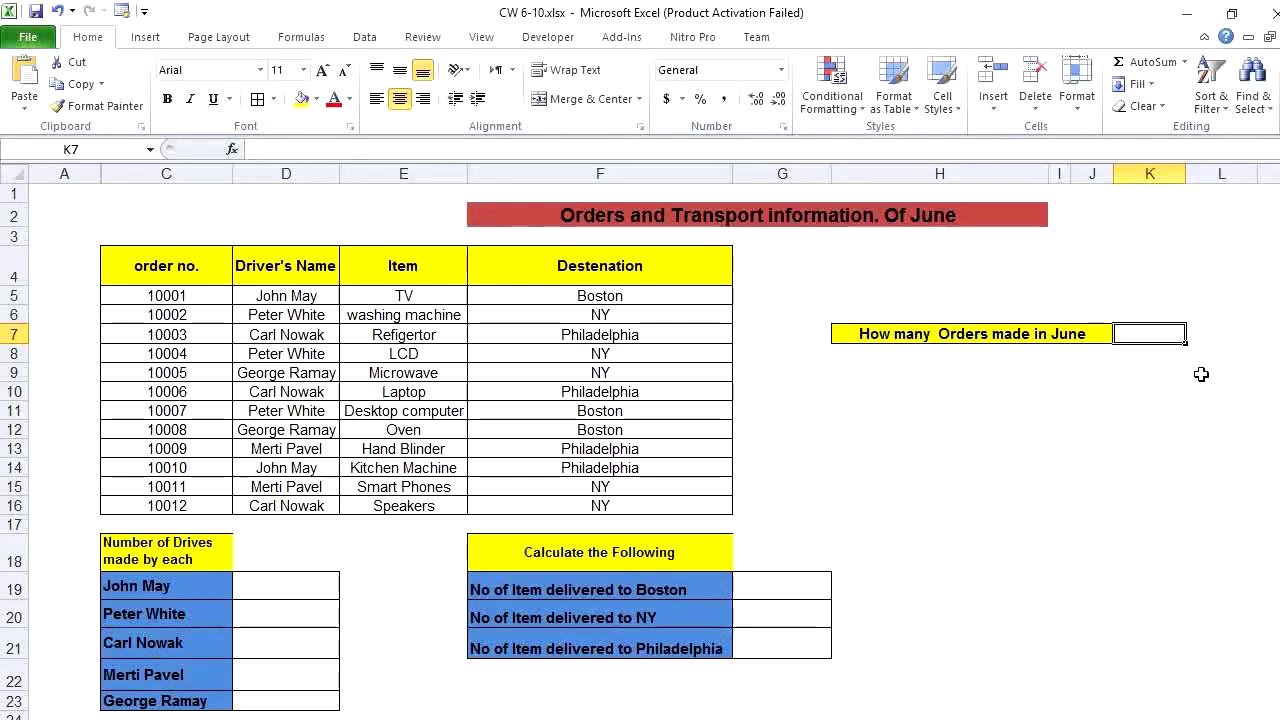
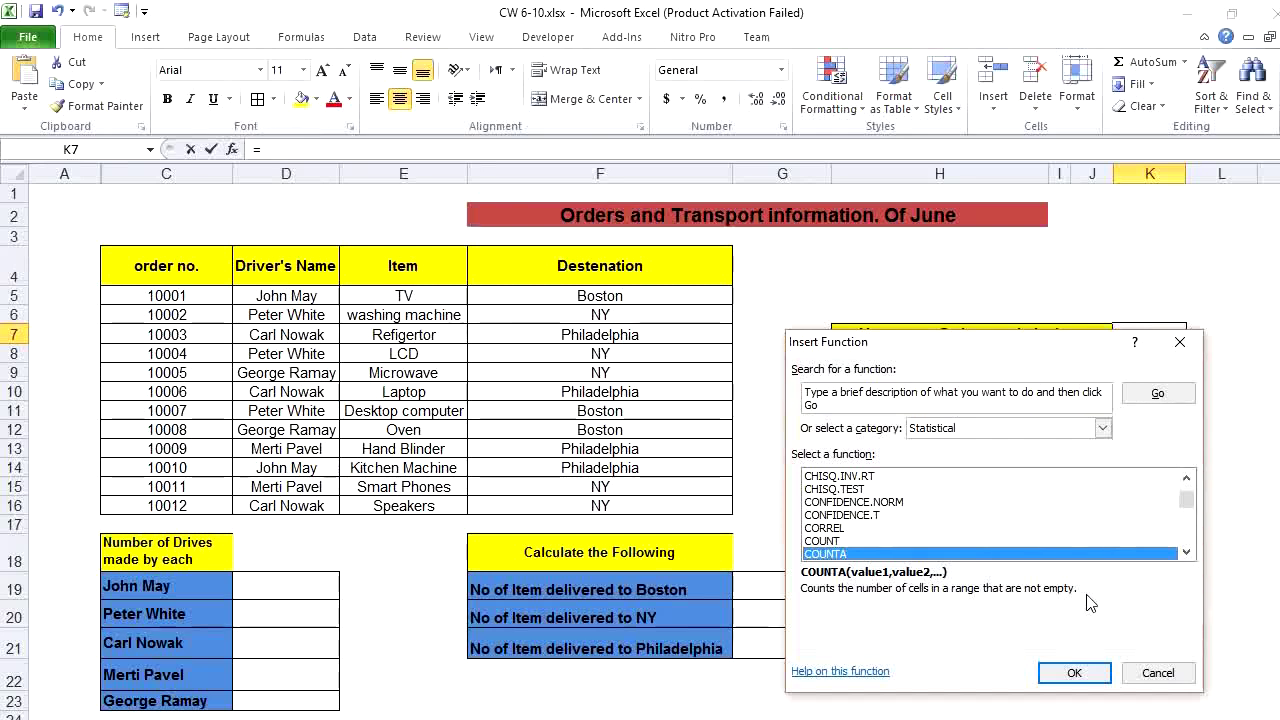
click(1072, 673)
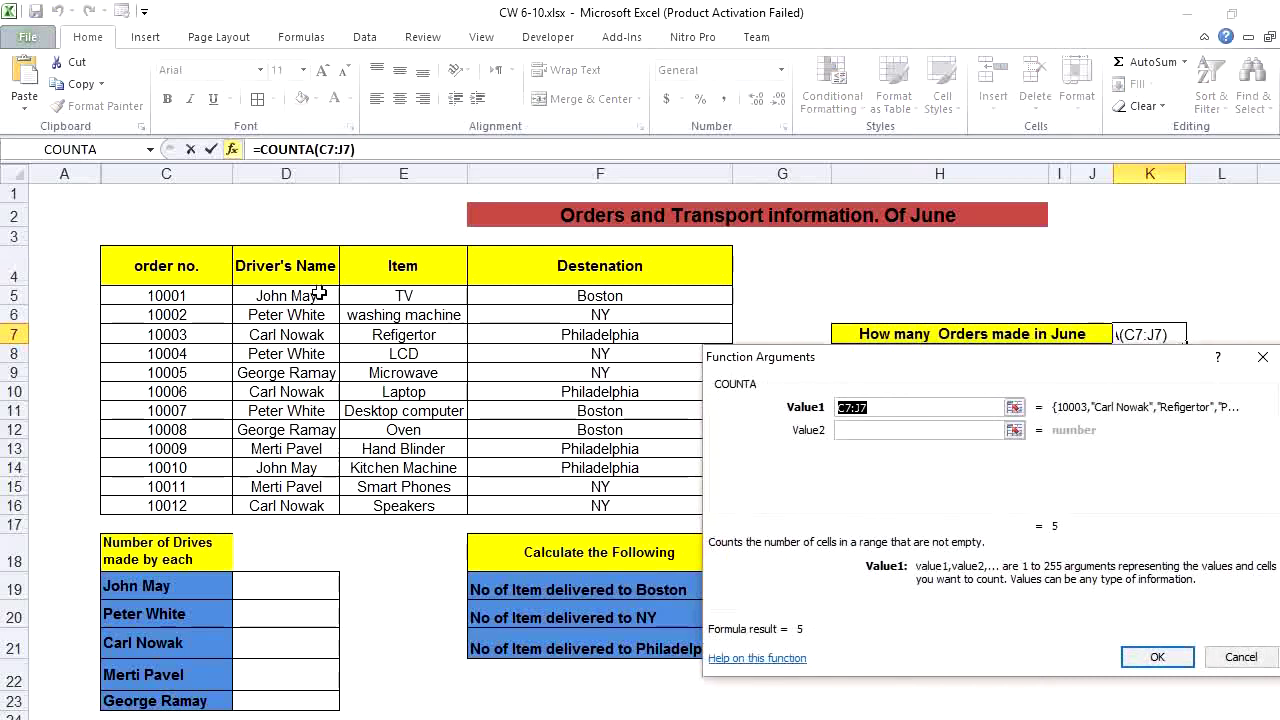
drag(166, 296, 172, 500)
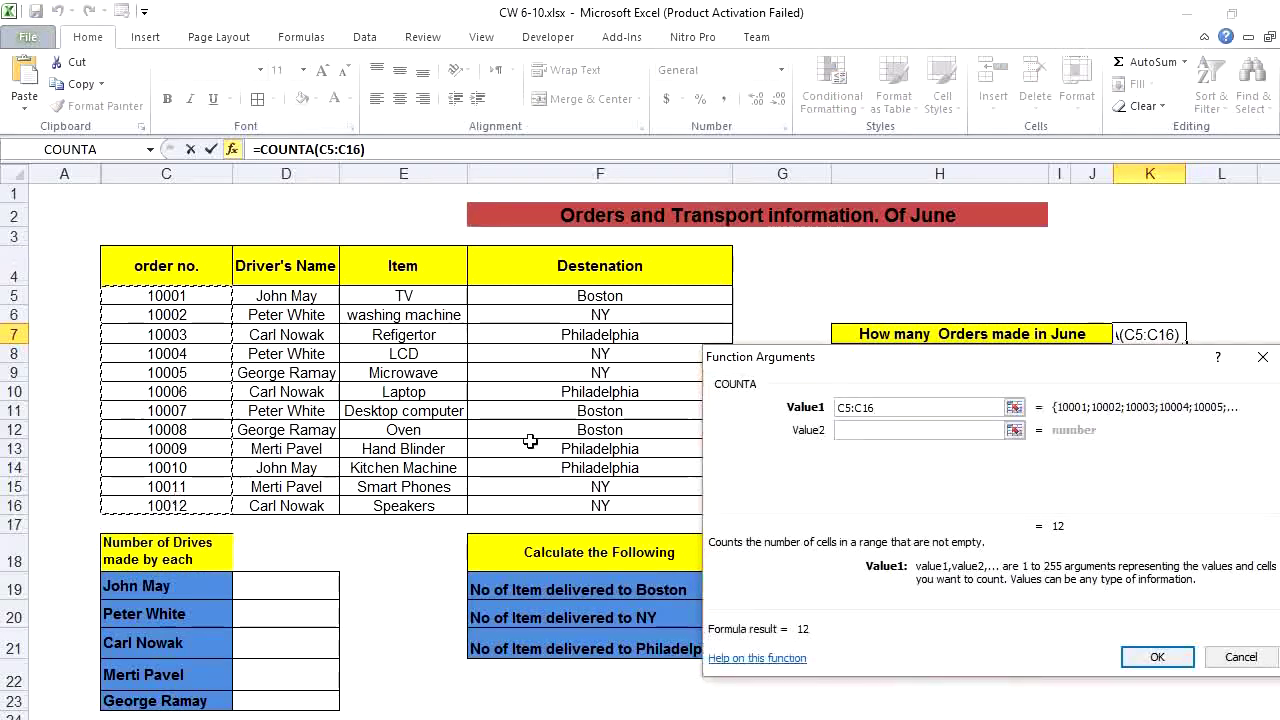
click(1155, 657)
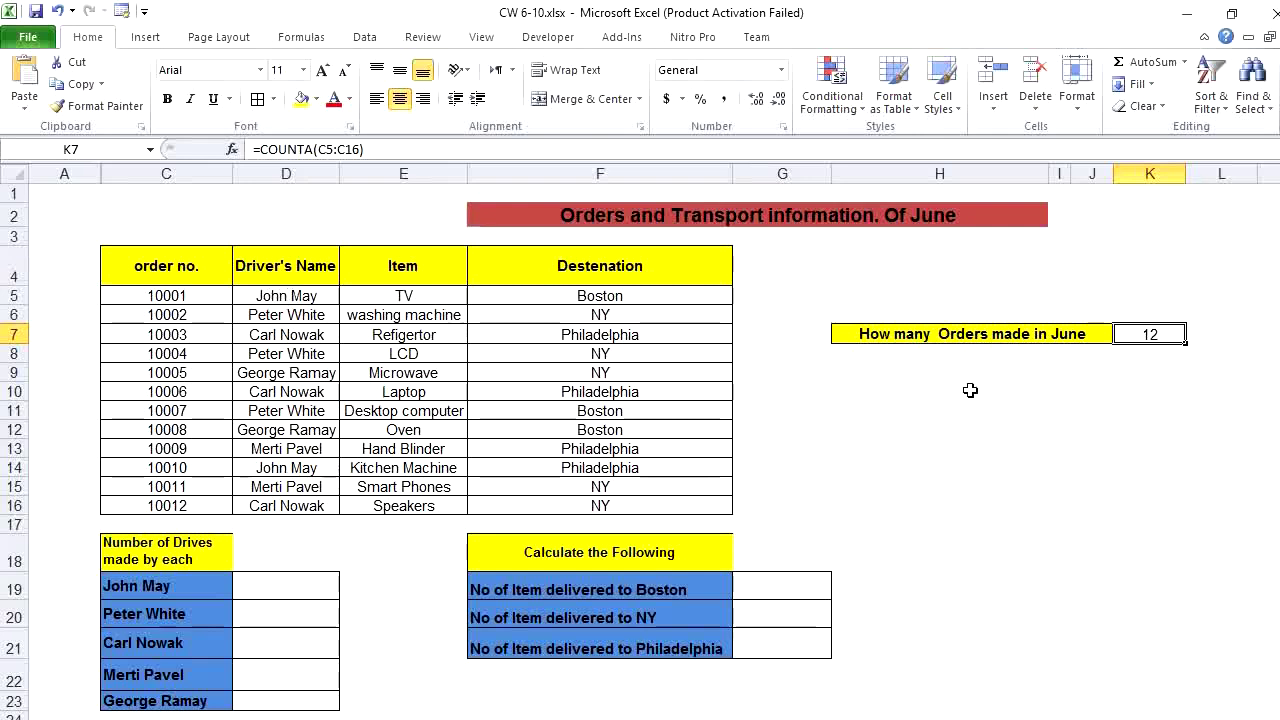
Replace the formula in K7 with the Statistical function COUNTA over the driver names in D5:D16
key(Delete)
click(231, 149)
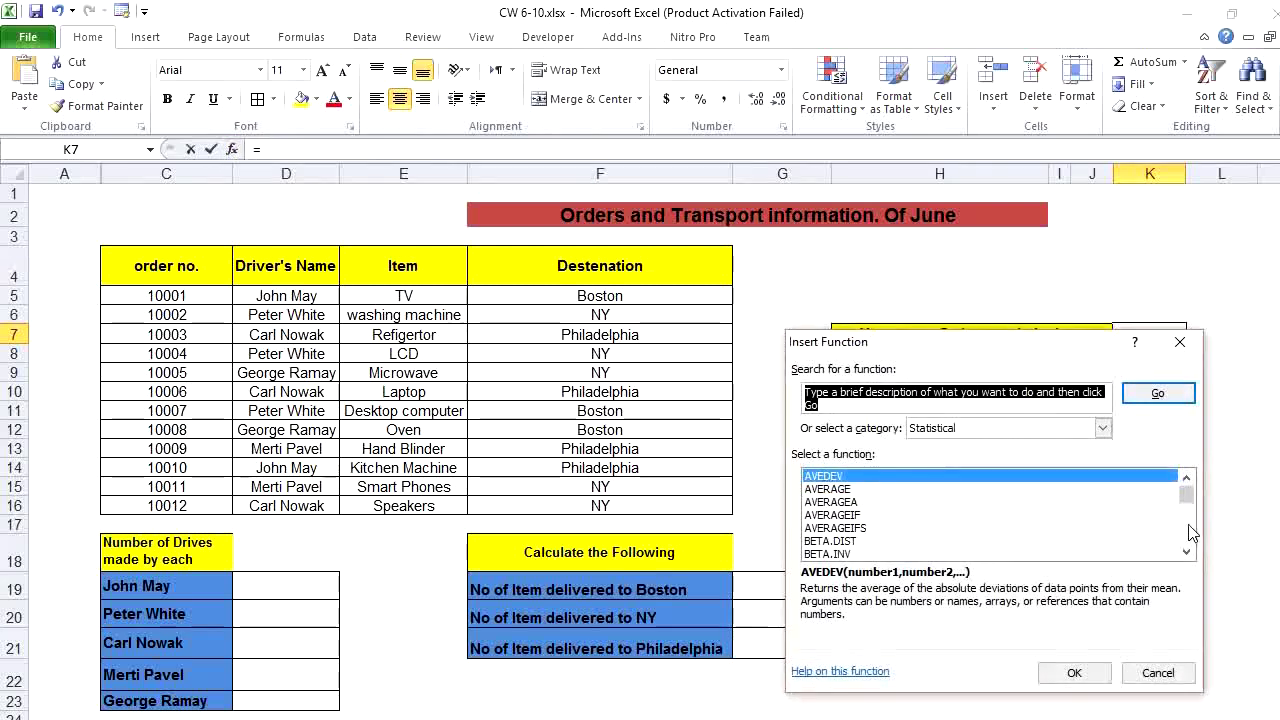
click(958, 555)
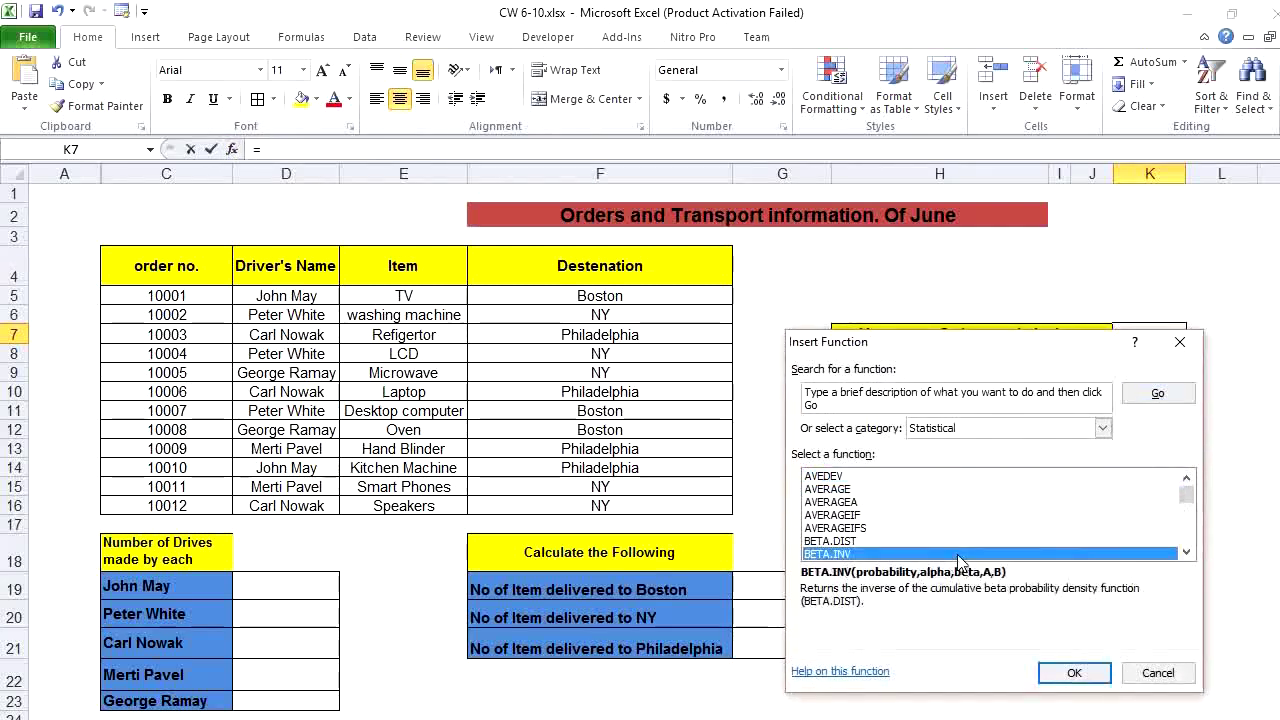
key(Down)
key(Down)
key(Down)
key(Down)
key(Down)
key(Down)
key(Down)
key(Down)
key(Down)
key(Down)
key(Down)
key(Down)
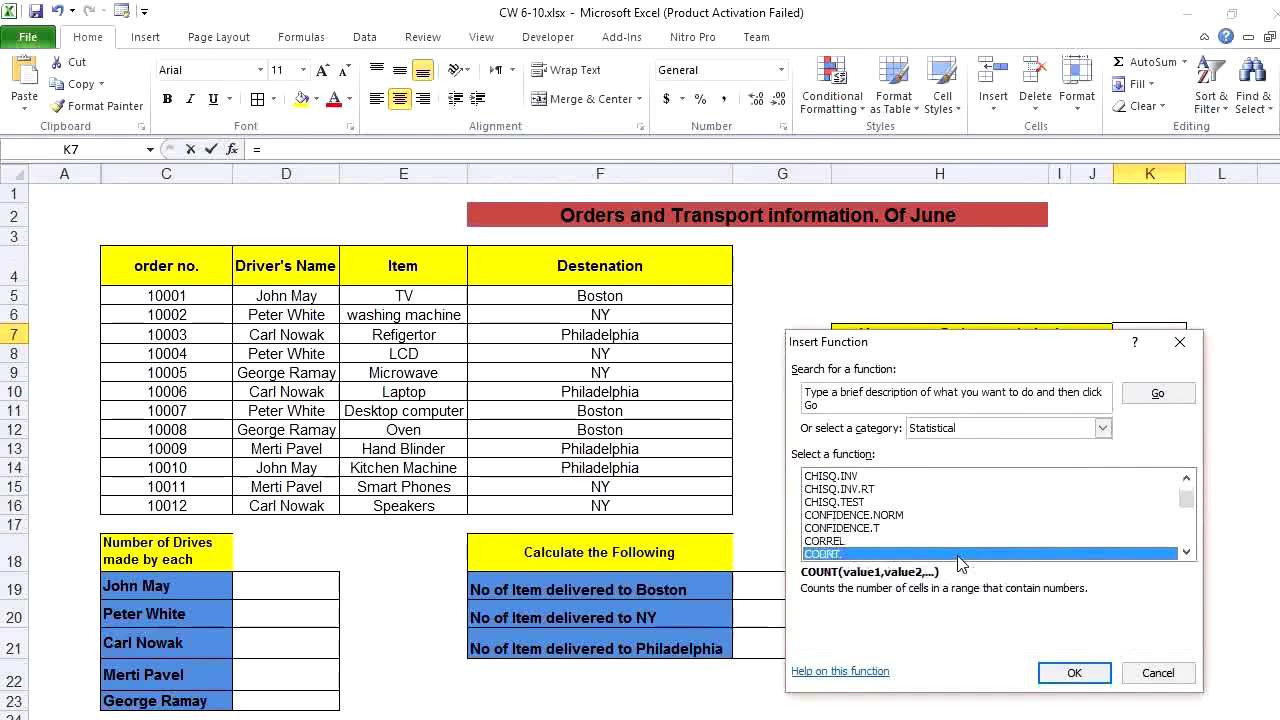
key(Down)
key(Return)
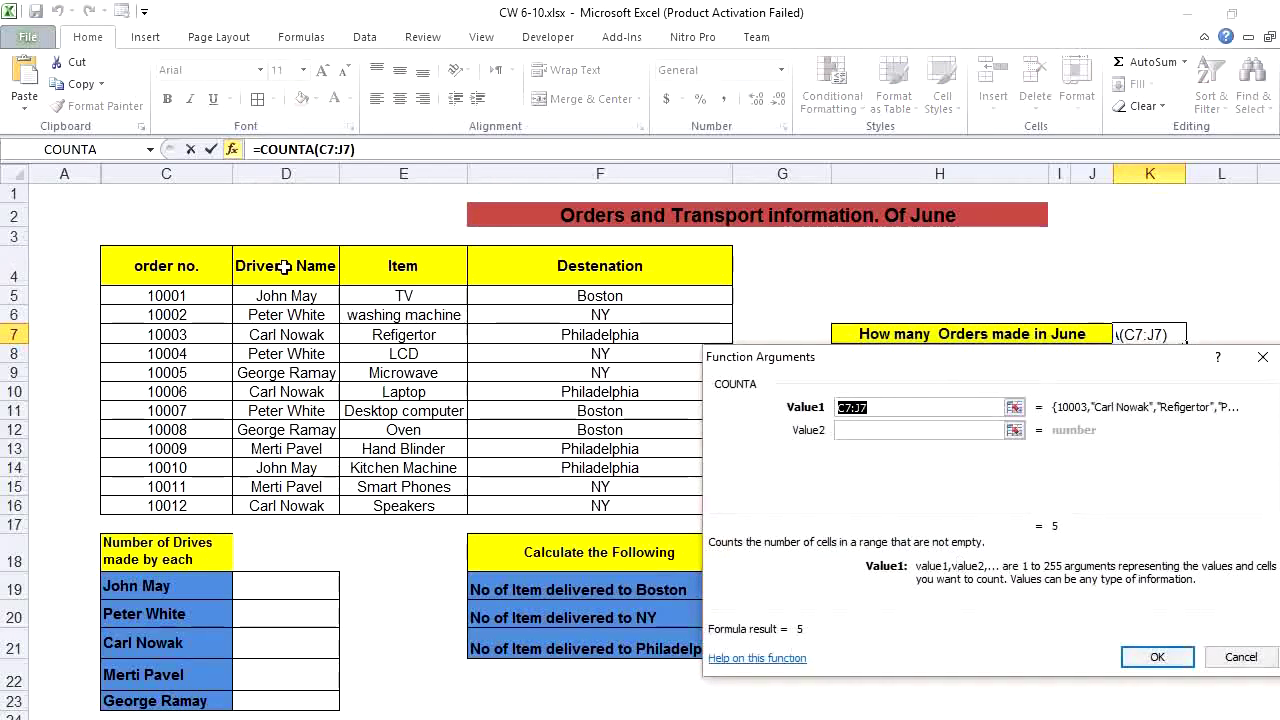
drag(318, 296, 294, 497)
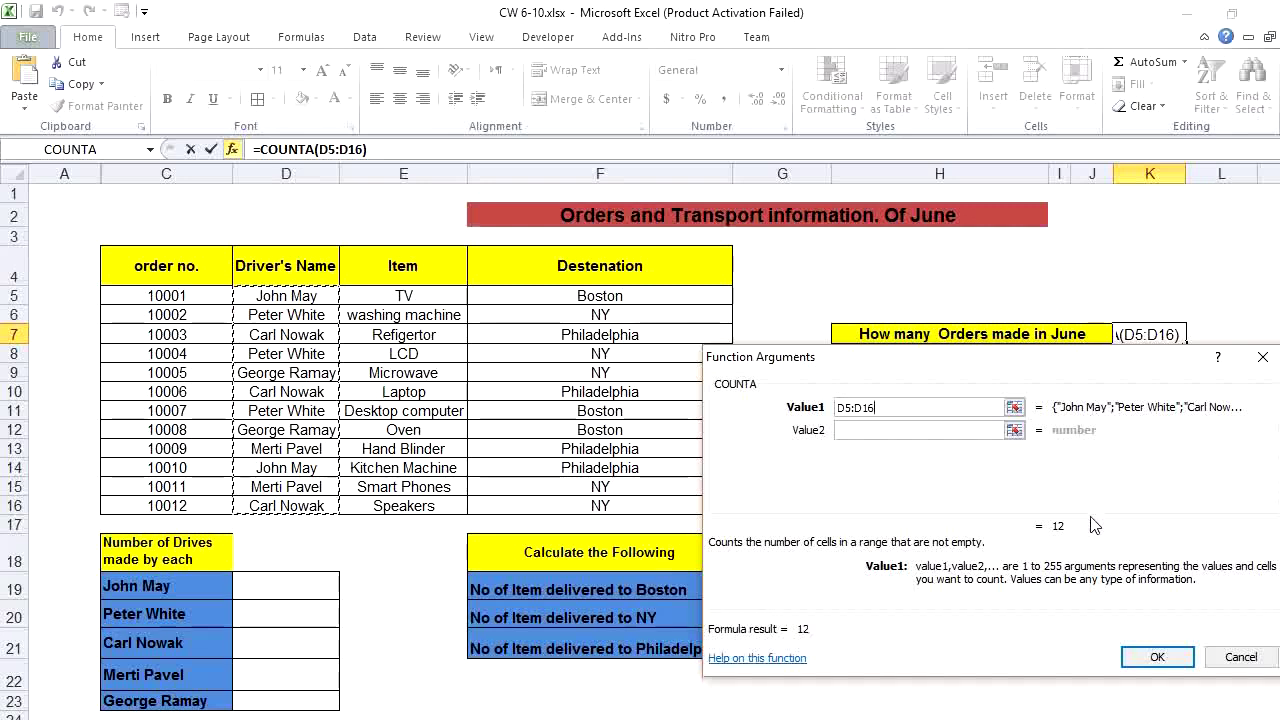
click(1133, 663)
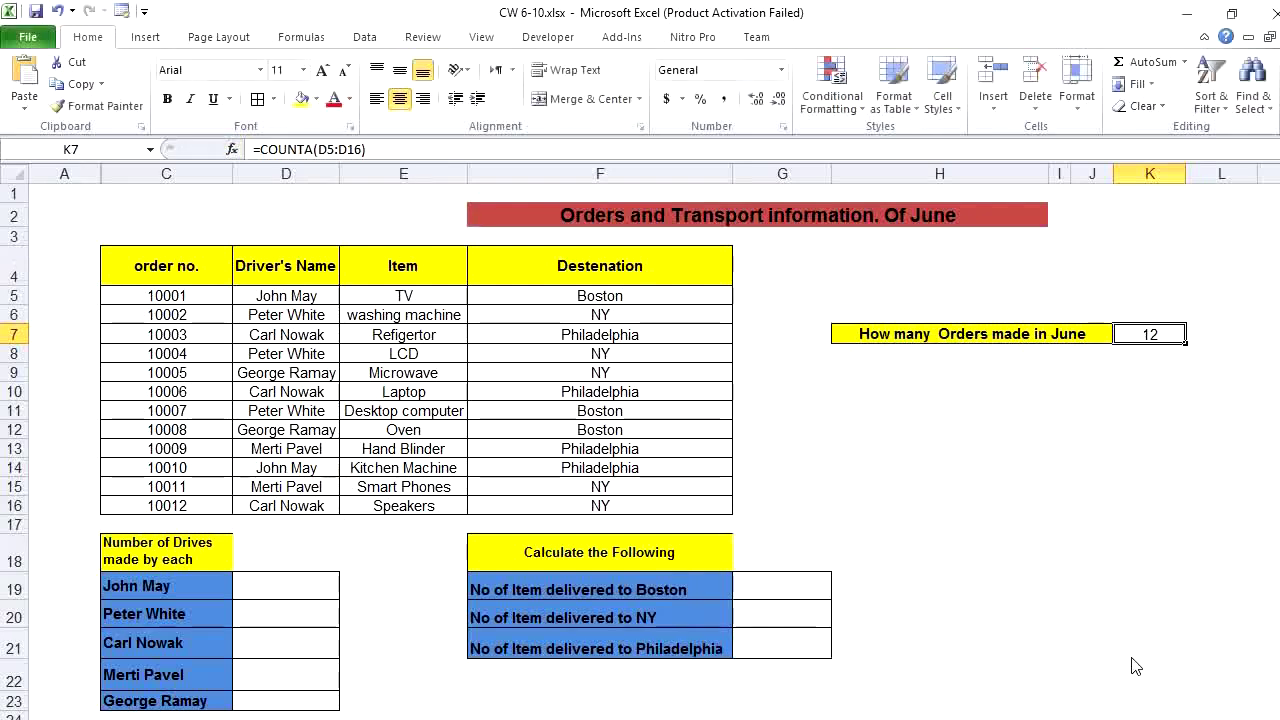
key(Delete)
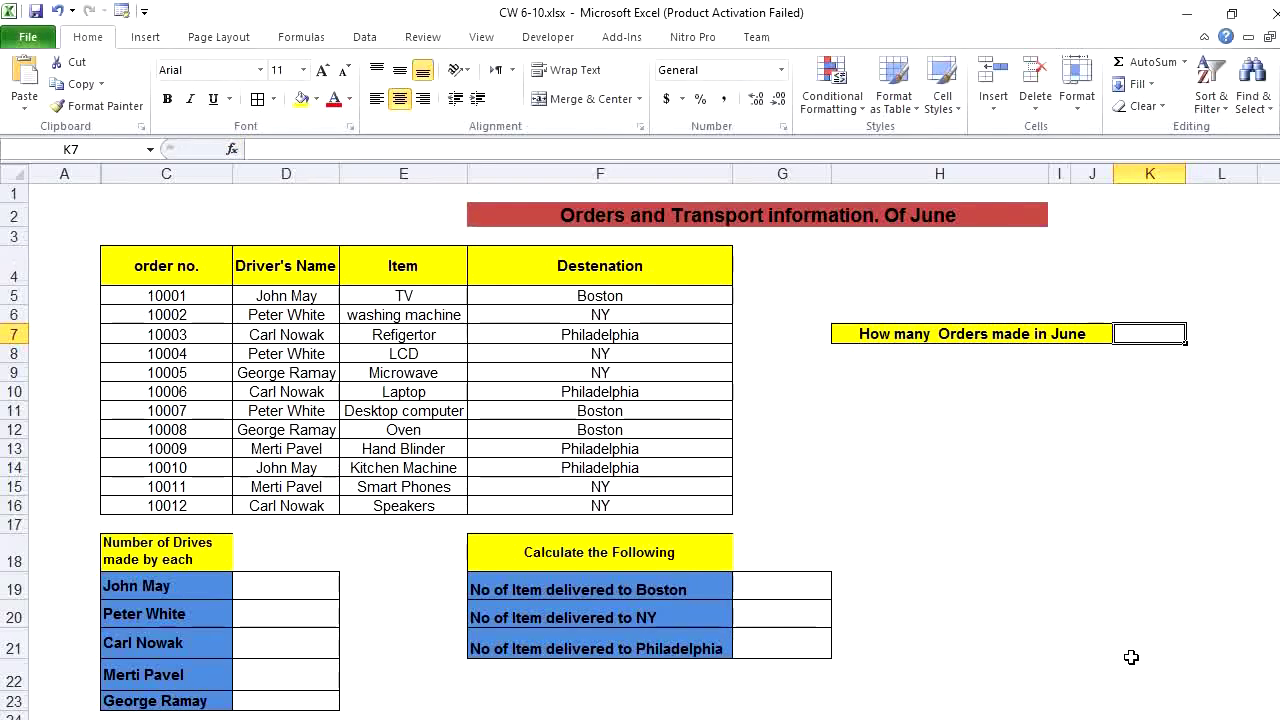
key(ctrl+z)
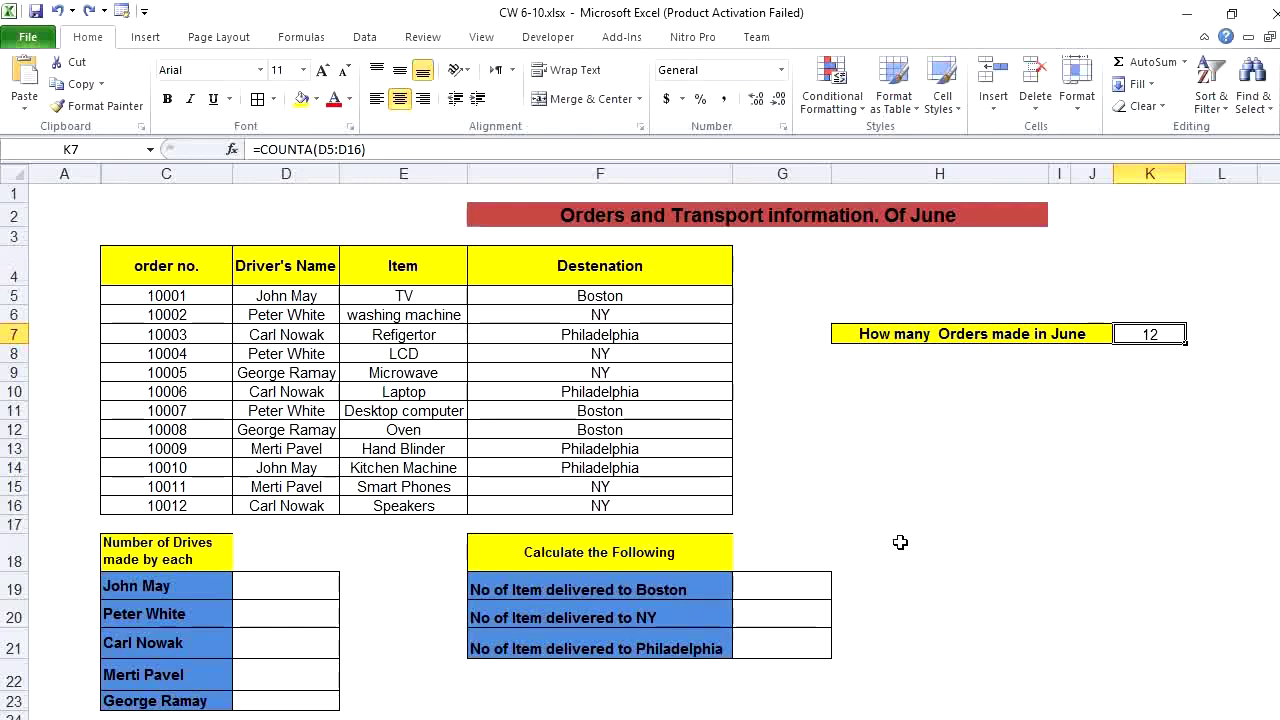
Enter a COUNTIF function in D19 over the driver names in D5:D16, using D5 as the criterion
scroll(1220, 457, down, 1)
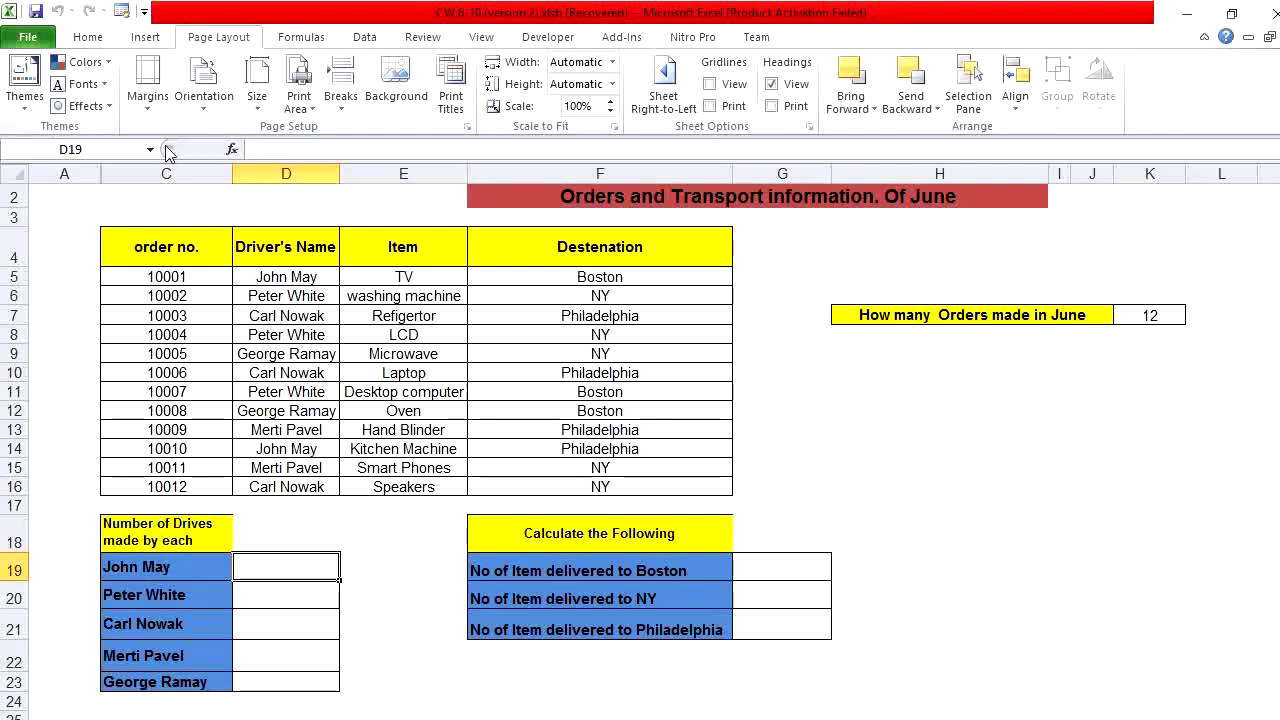
click(231, 149)
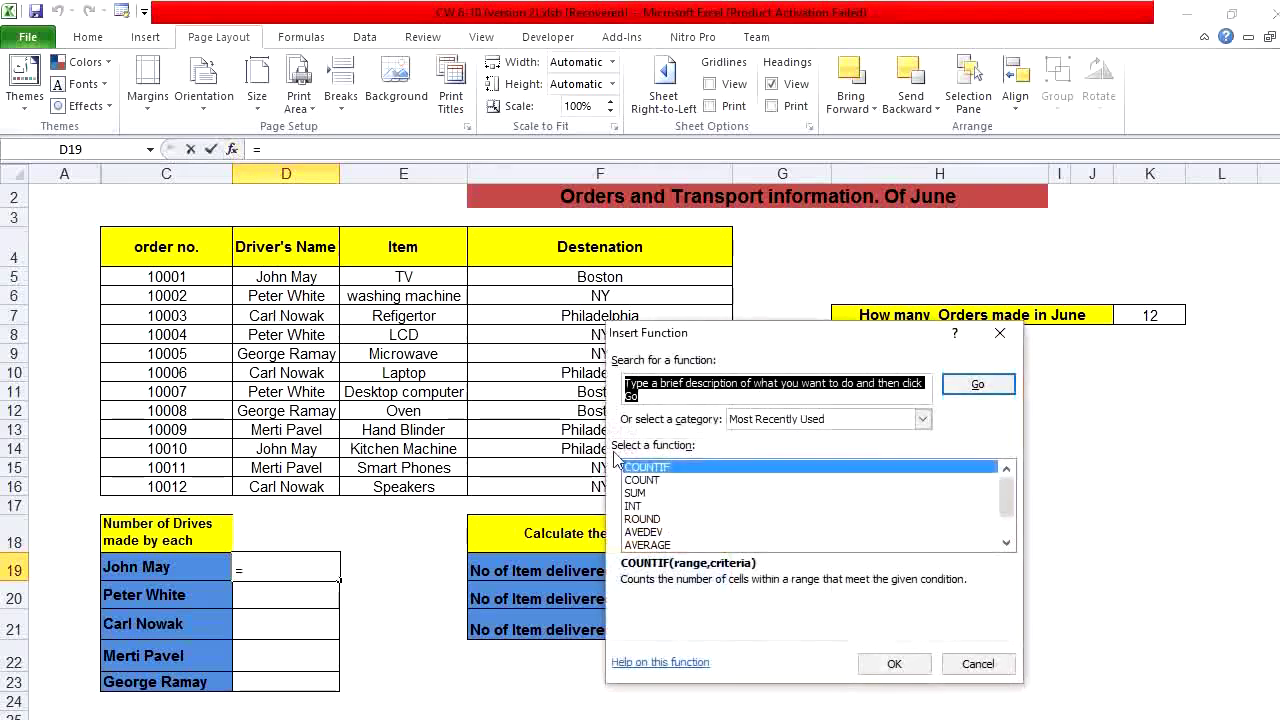
double_click(722, 467)
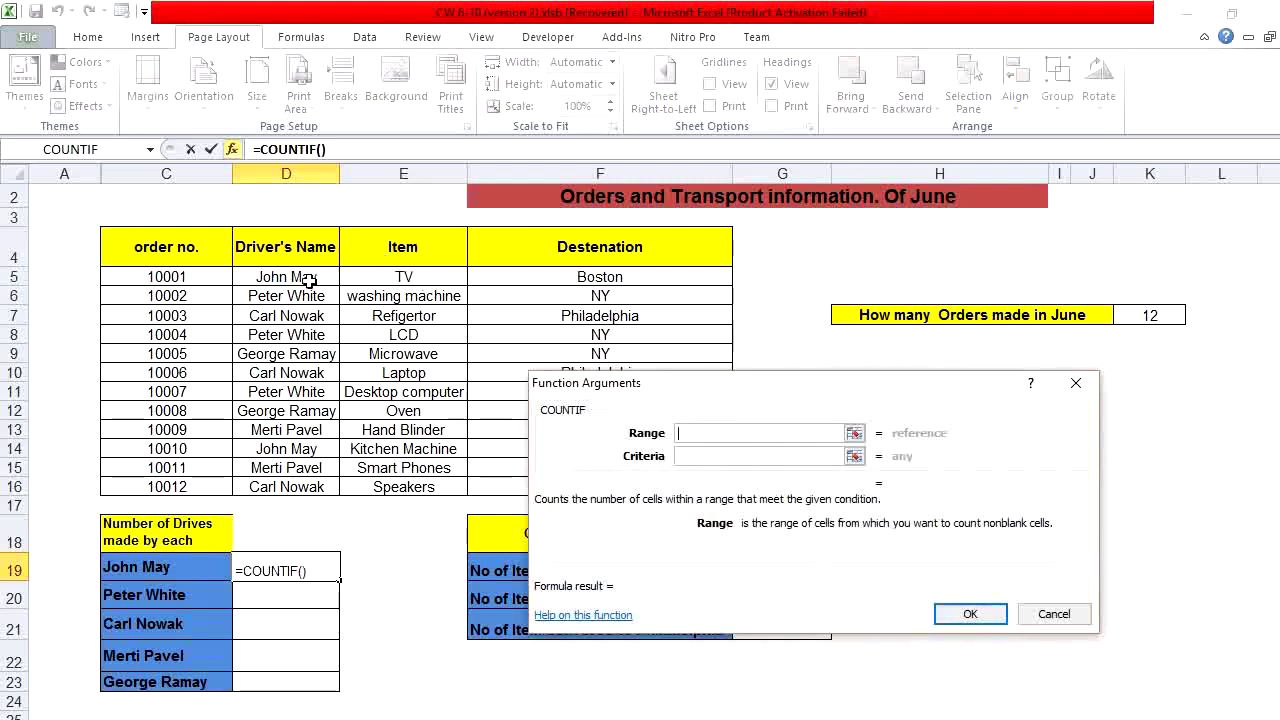
drag(309, 279, 290, 484)
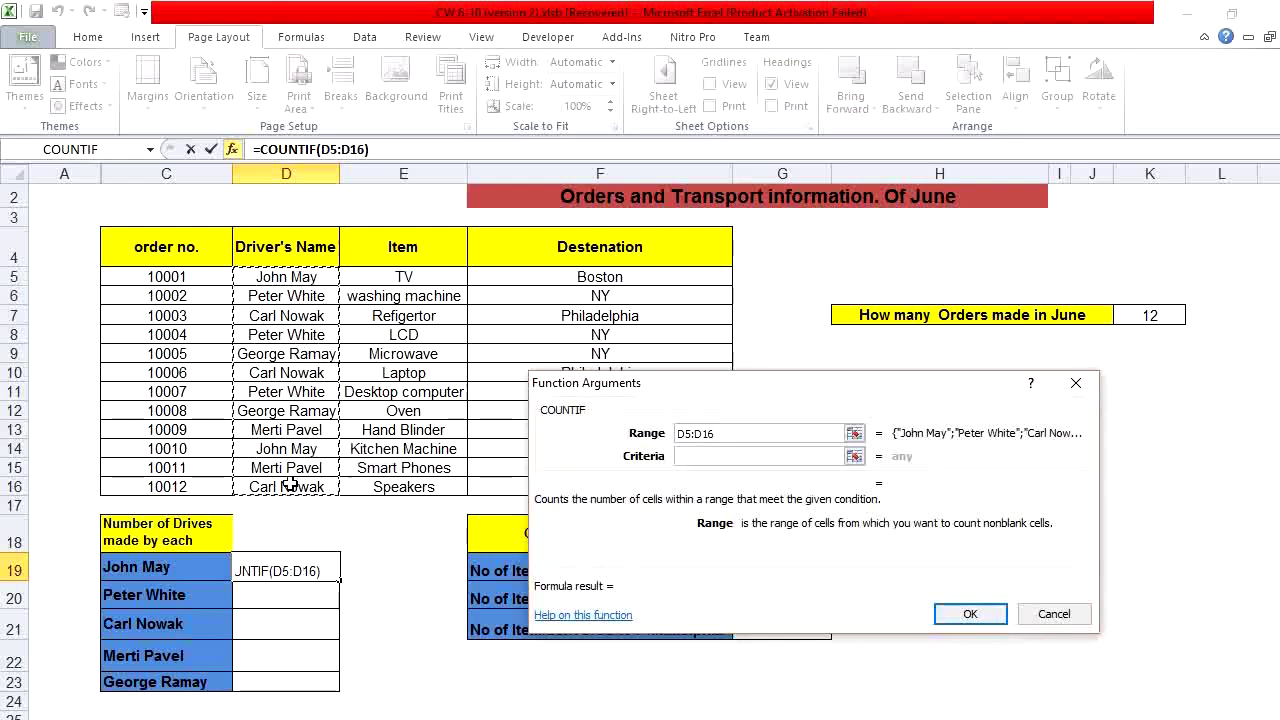
click(740, 458)
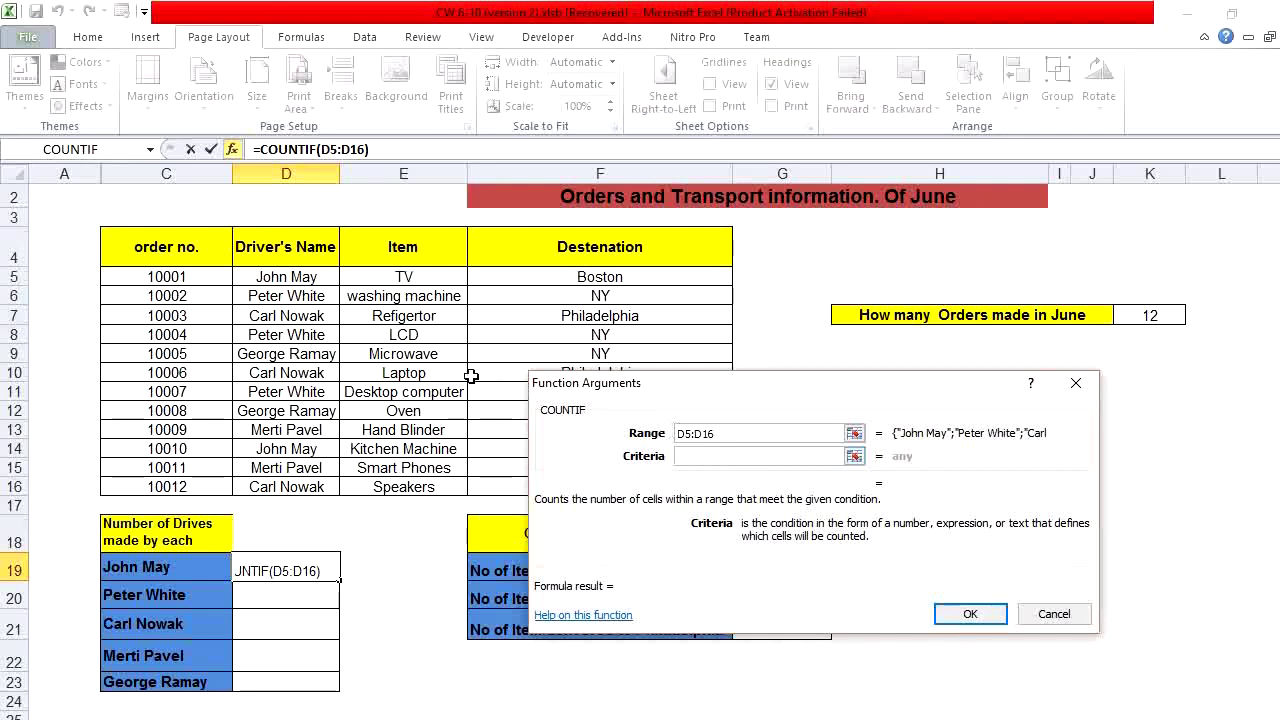
click(316, 278)
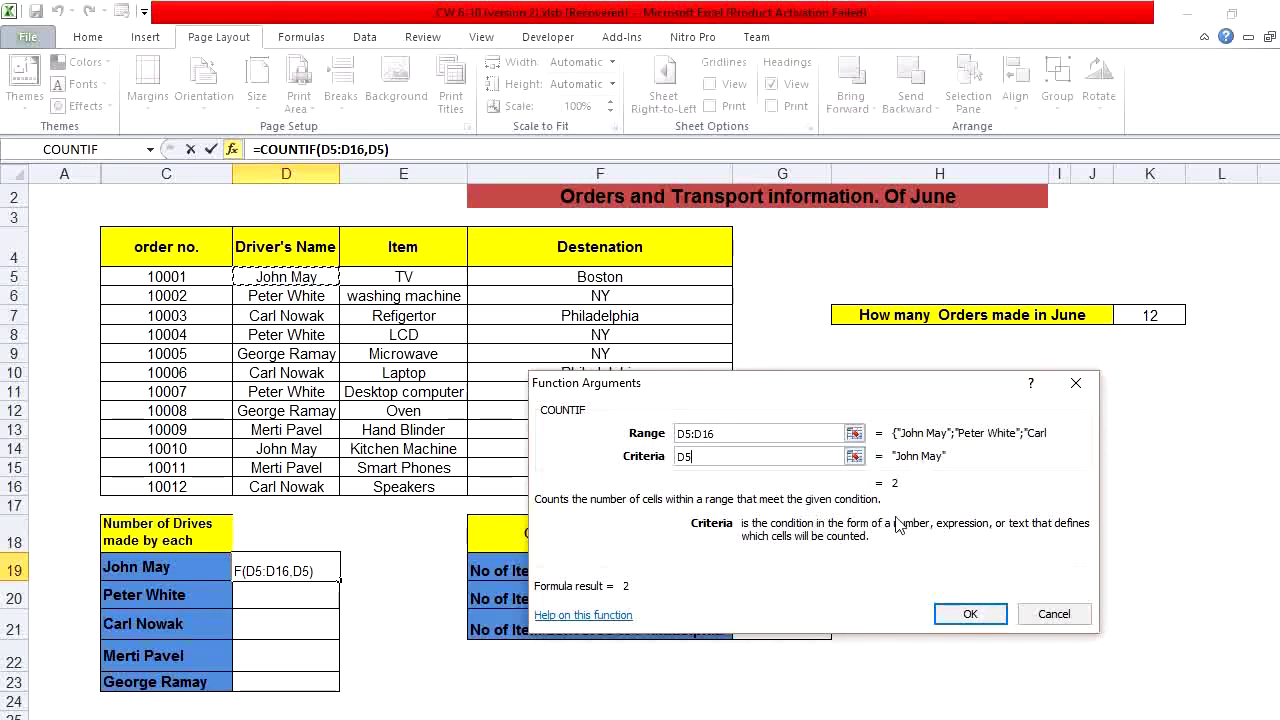
click(966, 615)
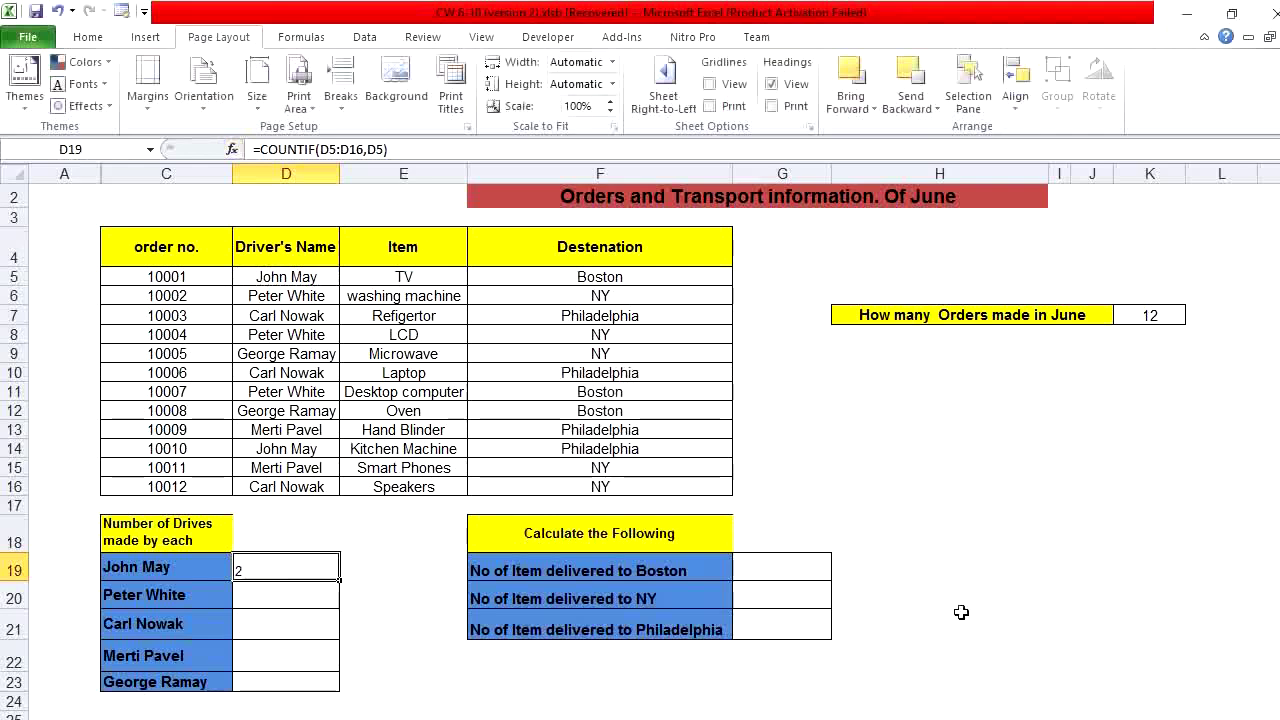
Center the first driver's count horizontally in cell D19
click(88, 37)
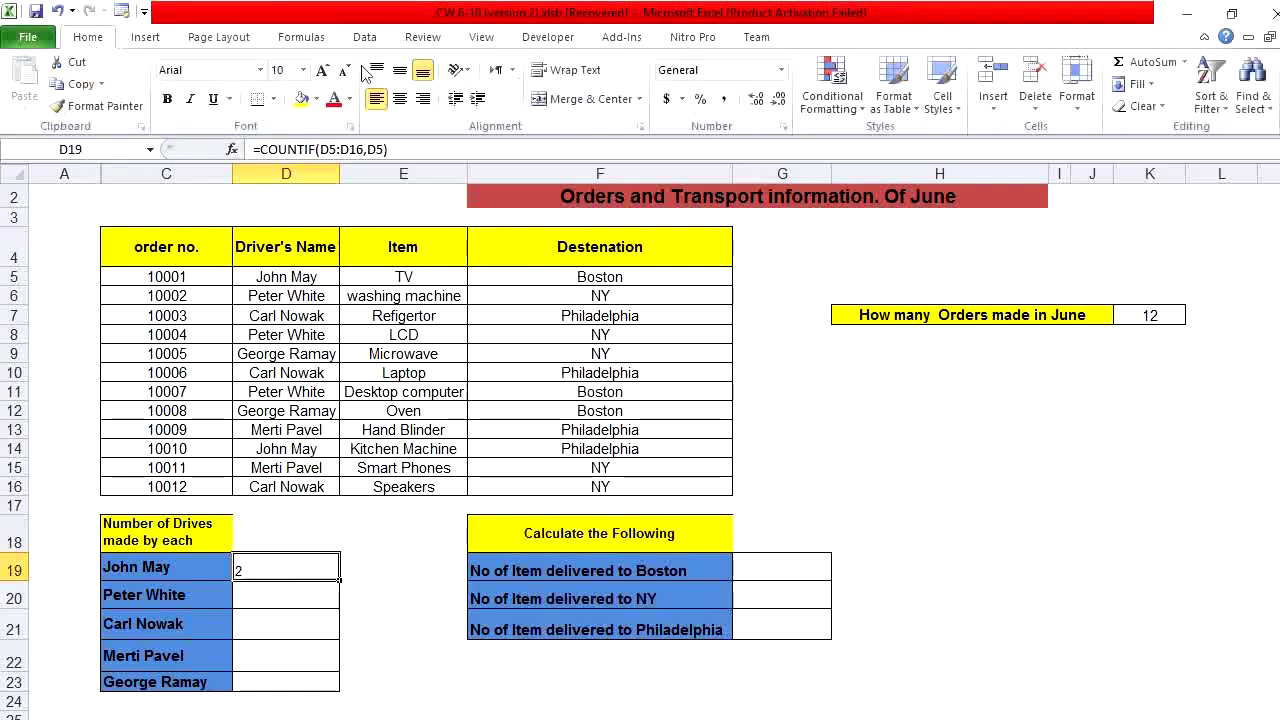
click(400, 103)
click(327, 601)
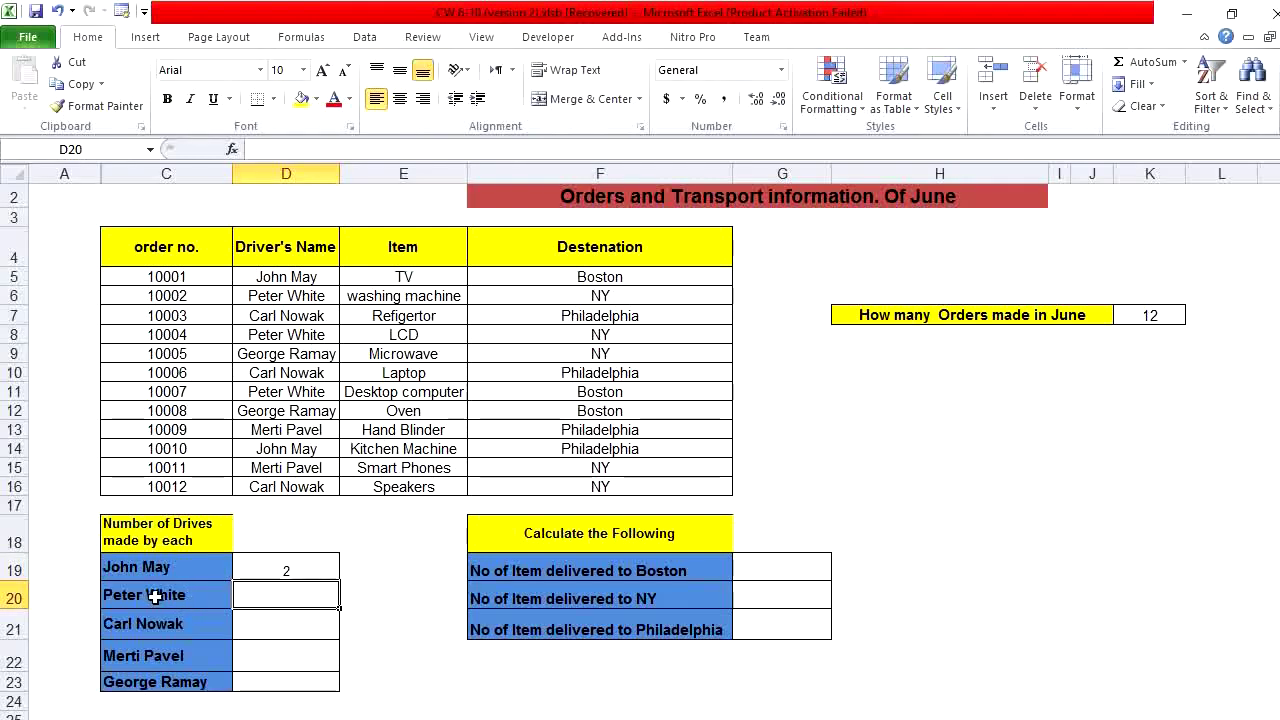
click(323, 565)
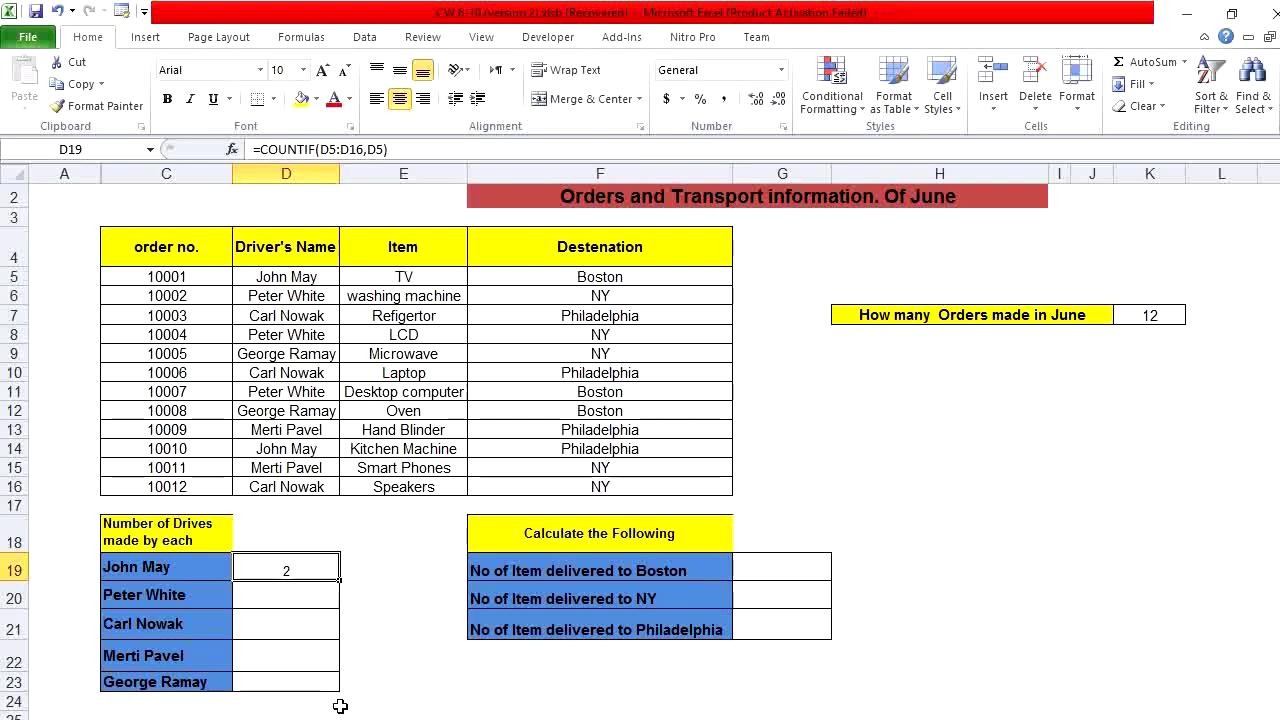
Enter a COUNTIF function in D20 over D5:D16 with D6 as the criterion, and center the result horizontally
click(299, 607)
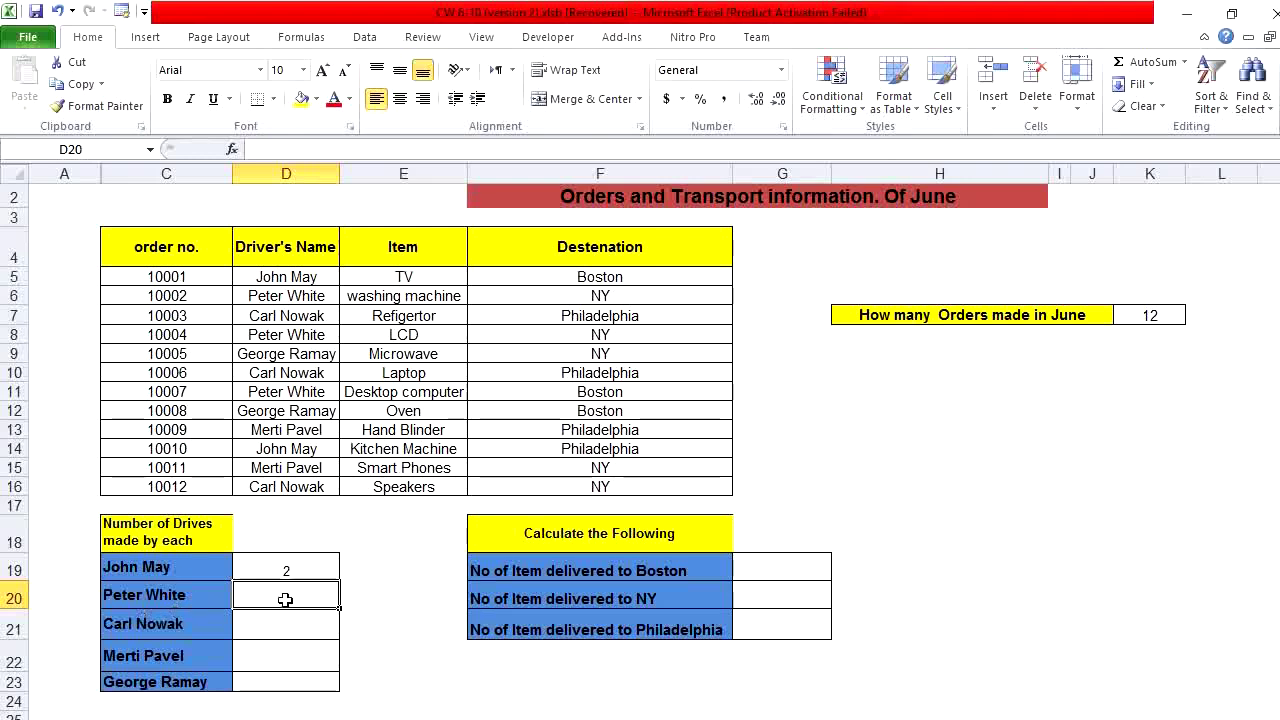
click(232, 149)
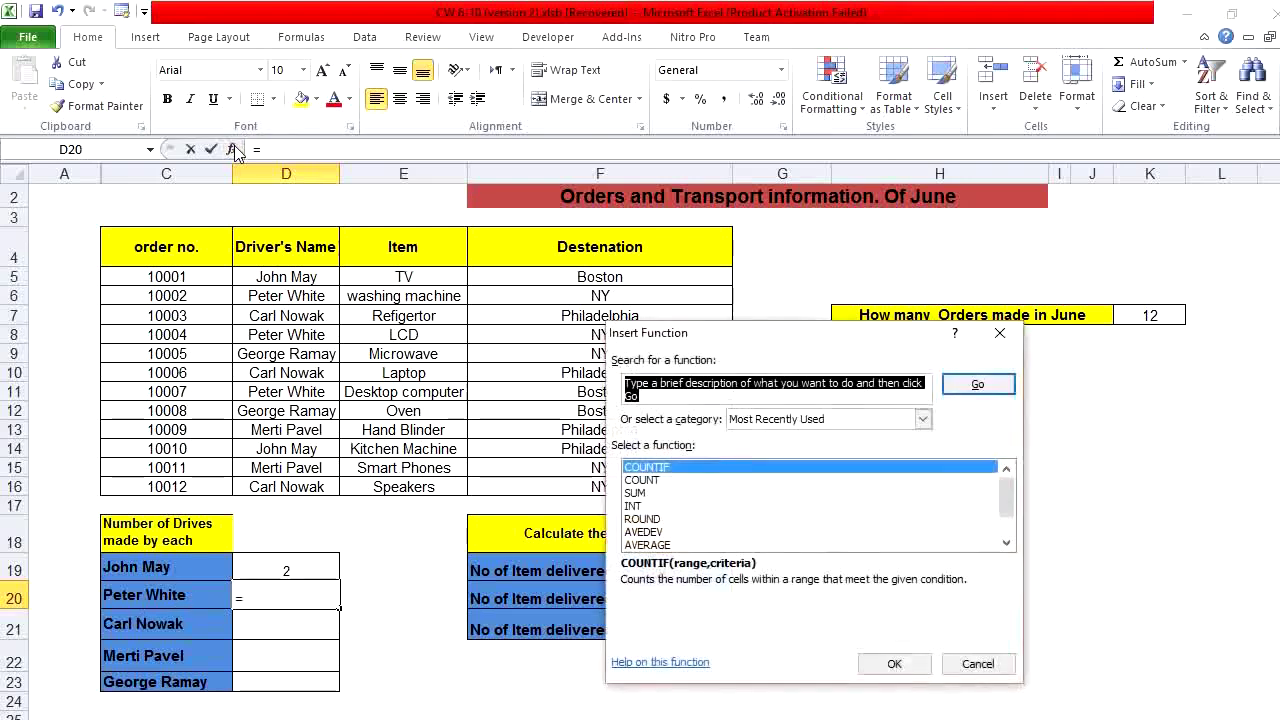
double_click(670, 471)
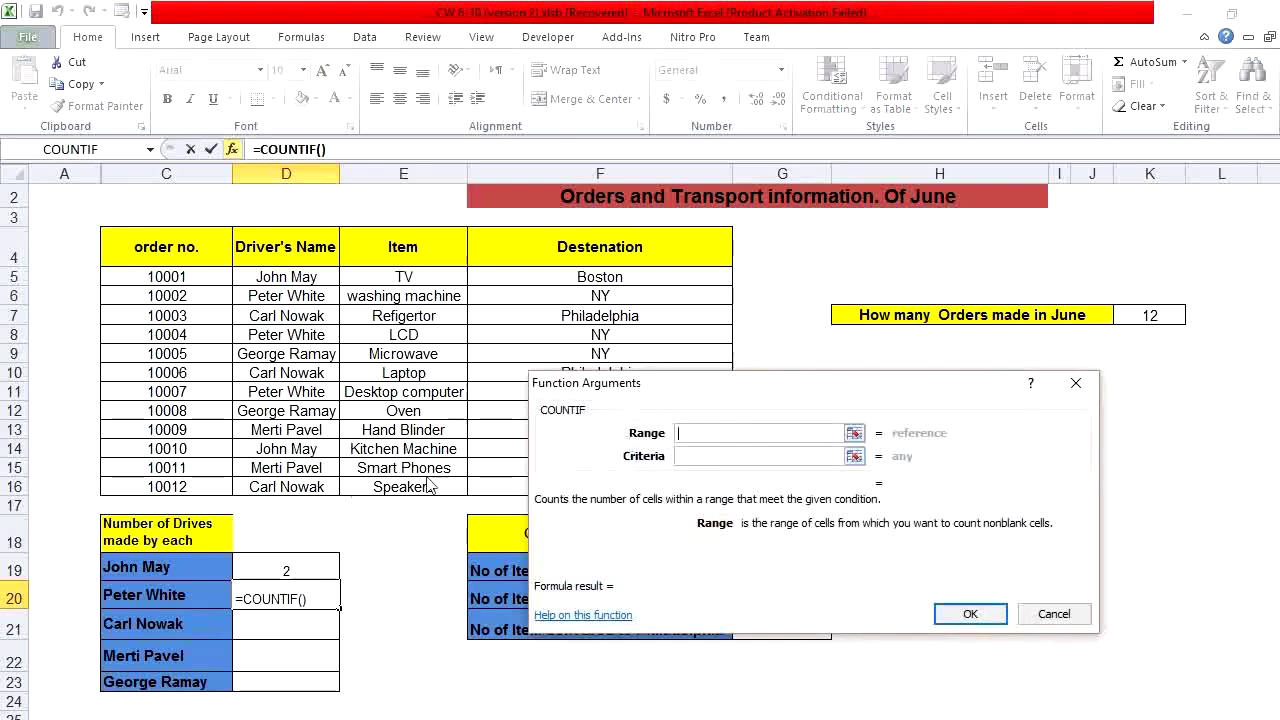
drag(327, 280, 307, 485)
click(691, 463)
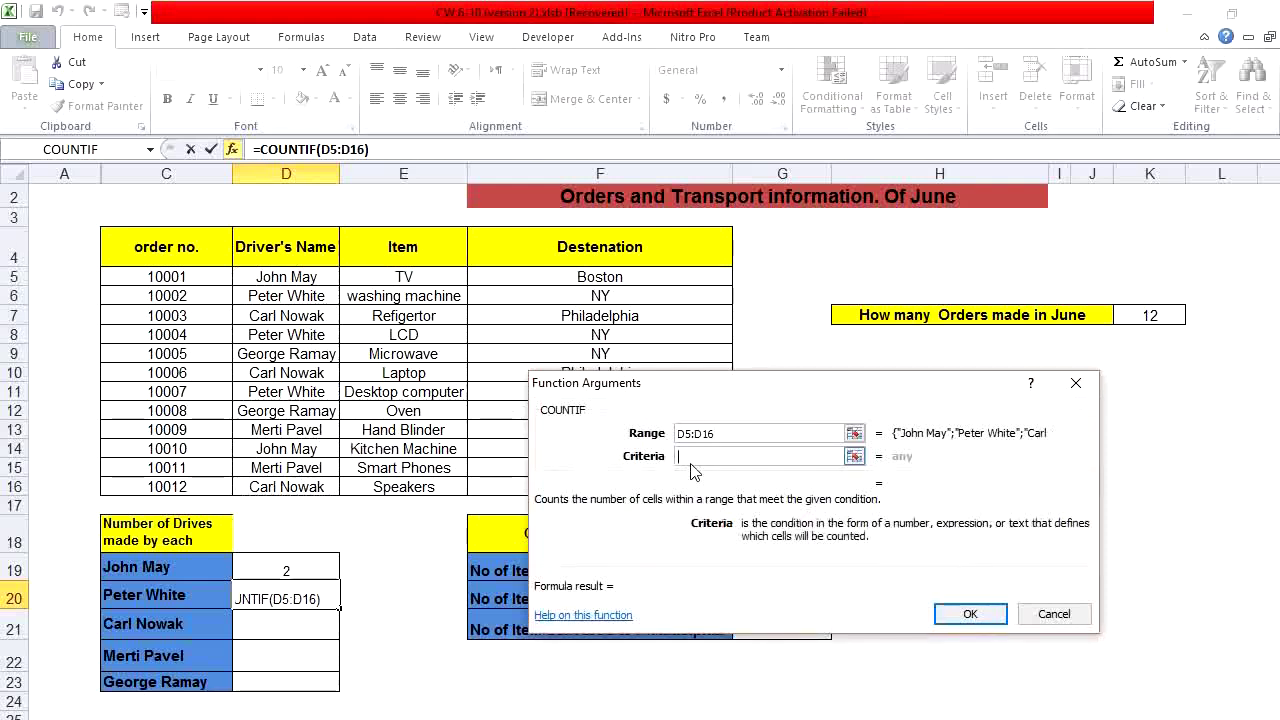
click(284, 300)
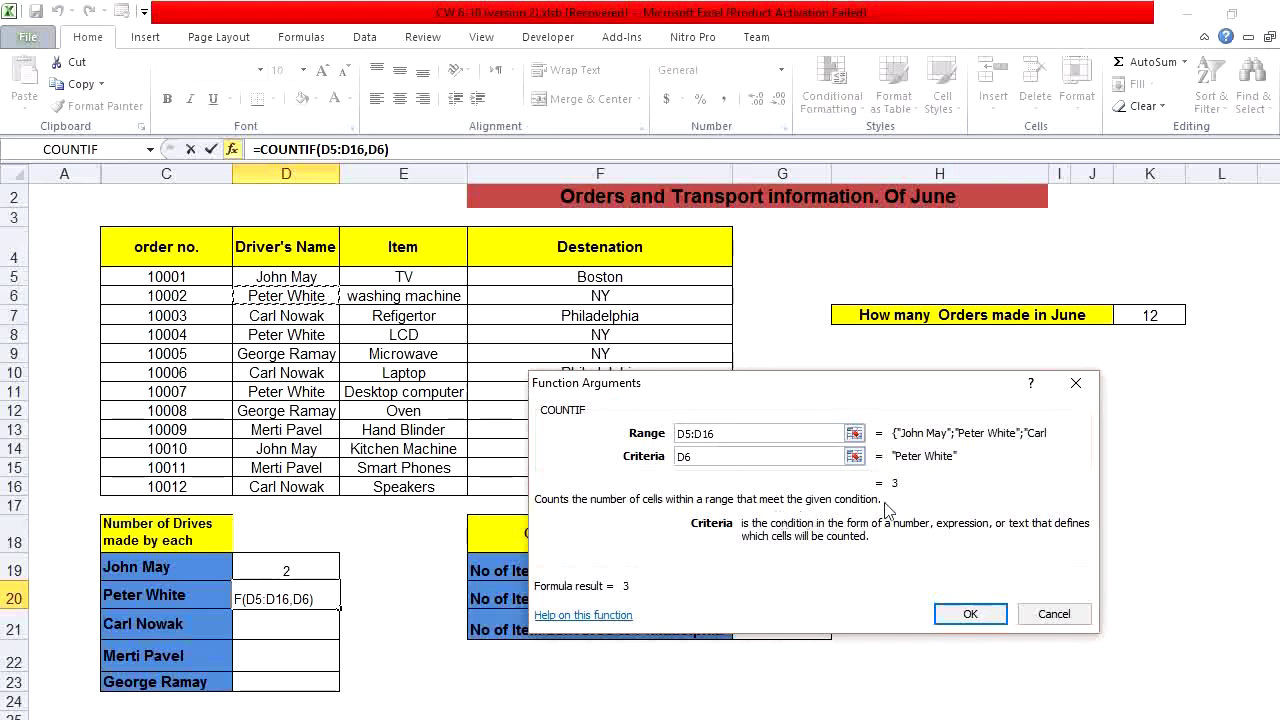
click(966, 614)
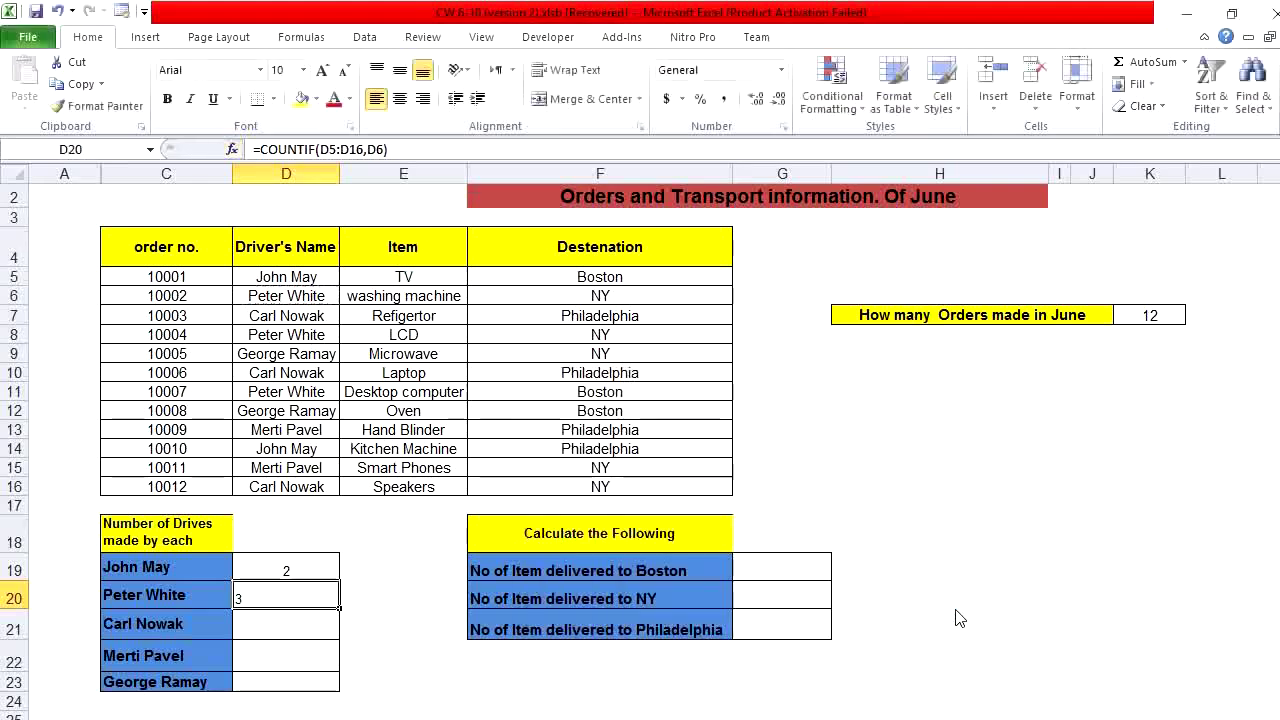
click(399, 98)
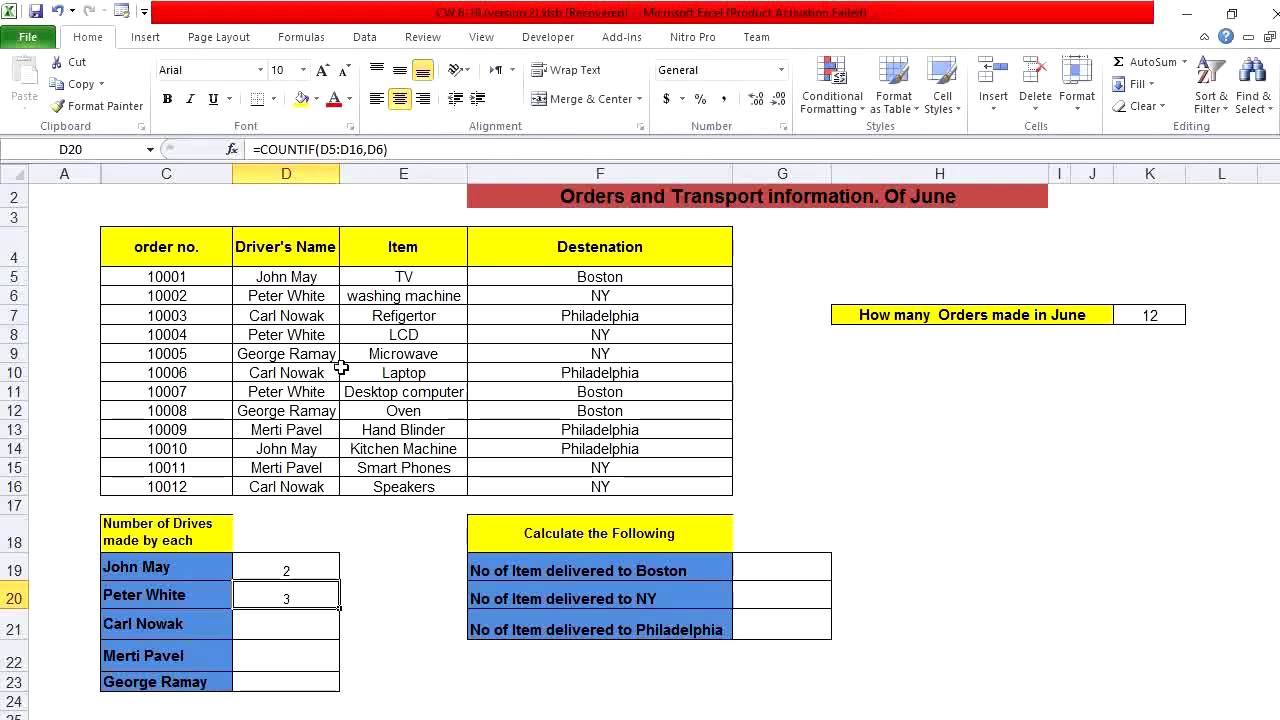
Check the second driver's count against that driver's entries in cells D6, D8 and D11
click(291, 297)
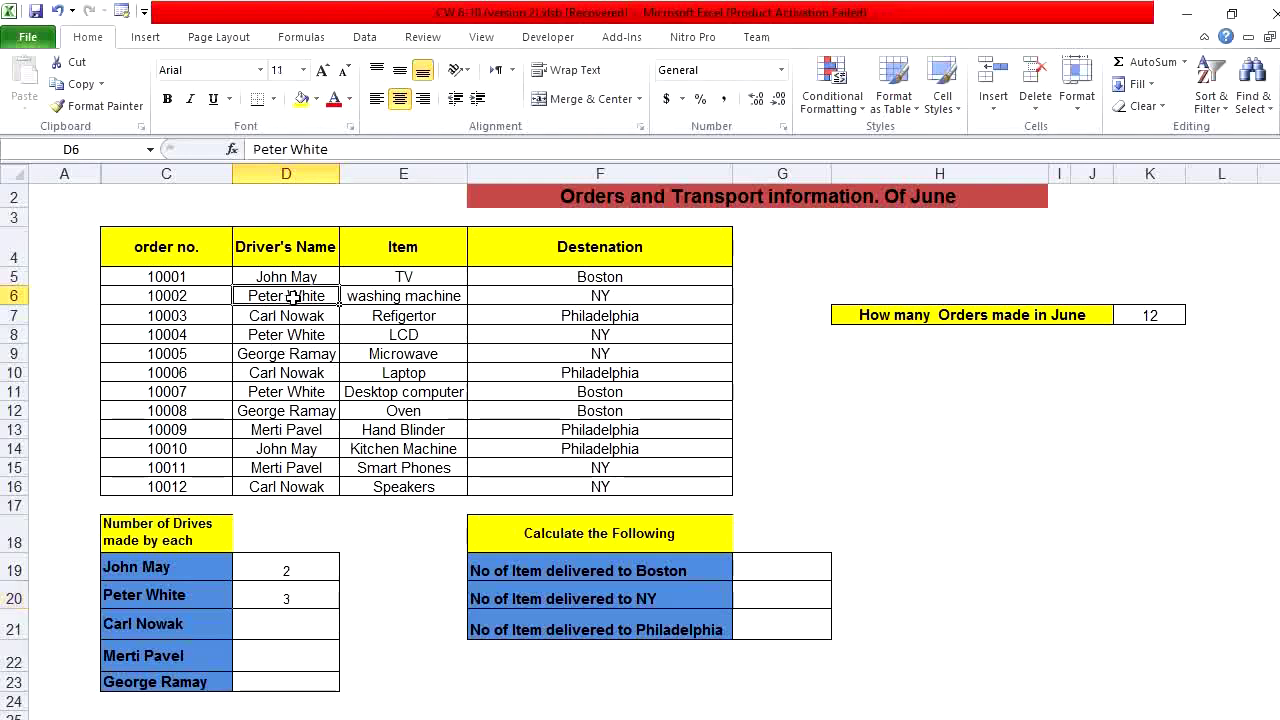
click(289, 335)
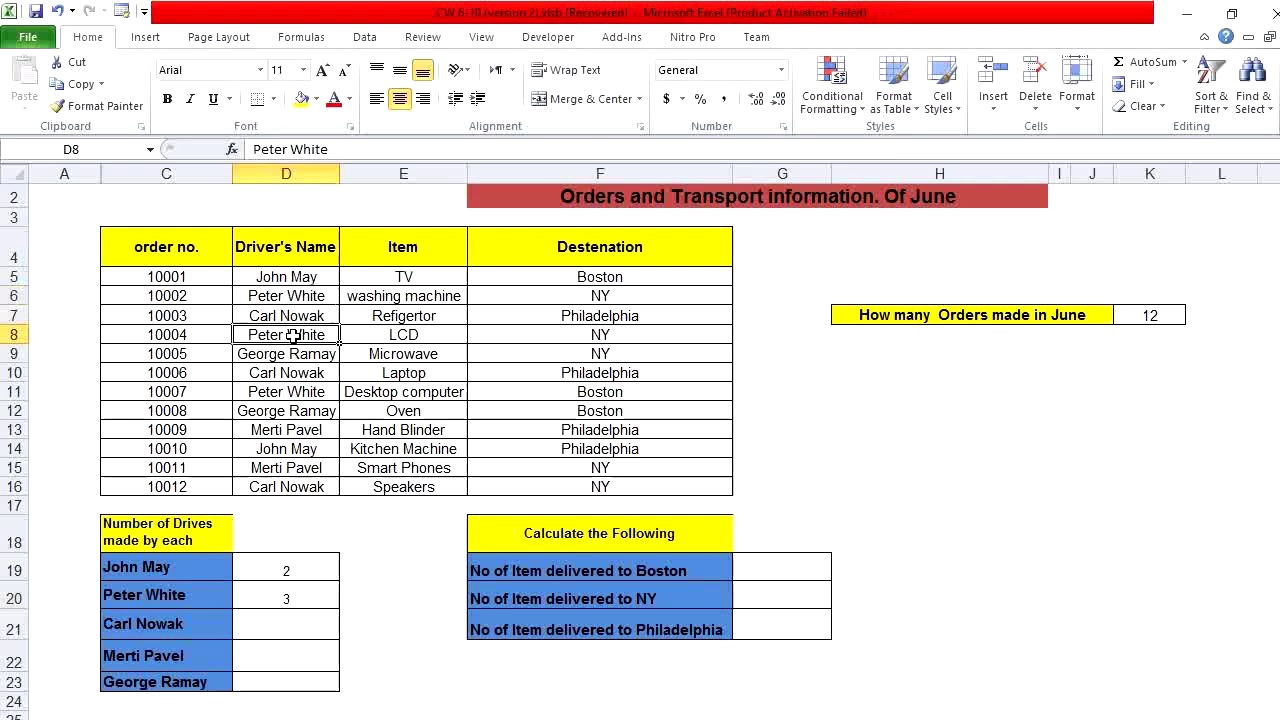
click(289, 396)
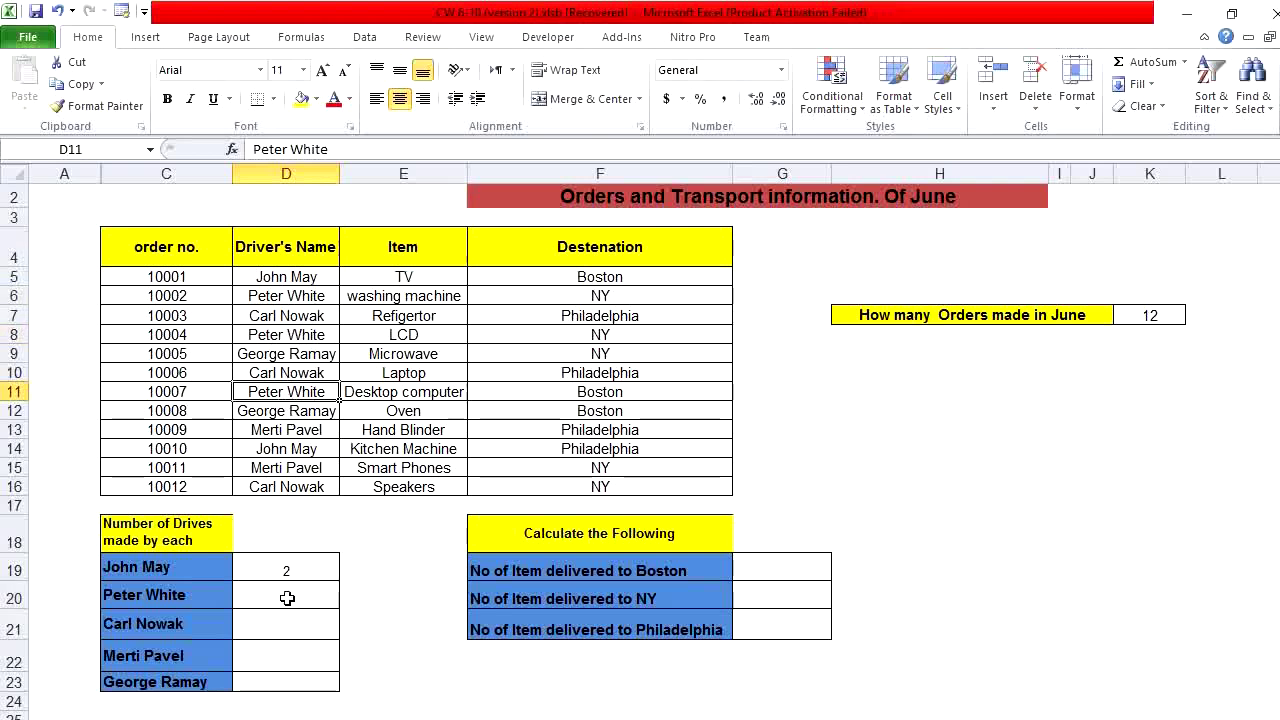
Enter a COUNTIF function in D23 over D5:D16 with D12 as the criterion, and center the result horizontally
click(304, 679)
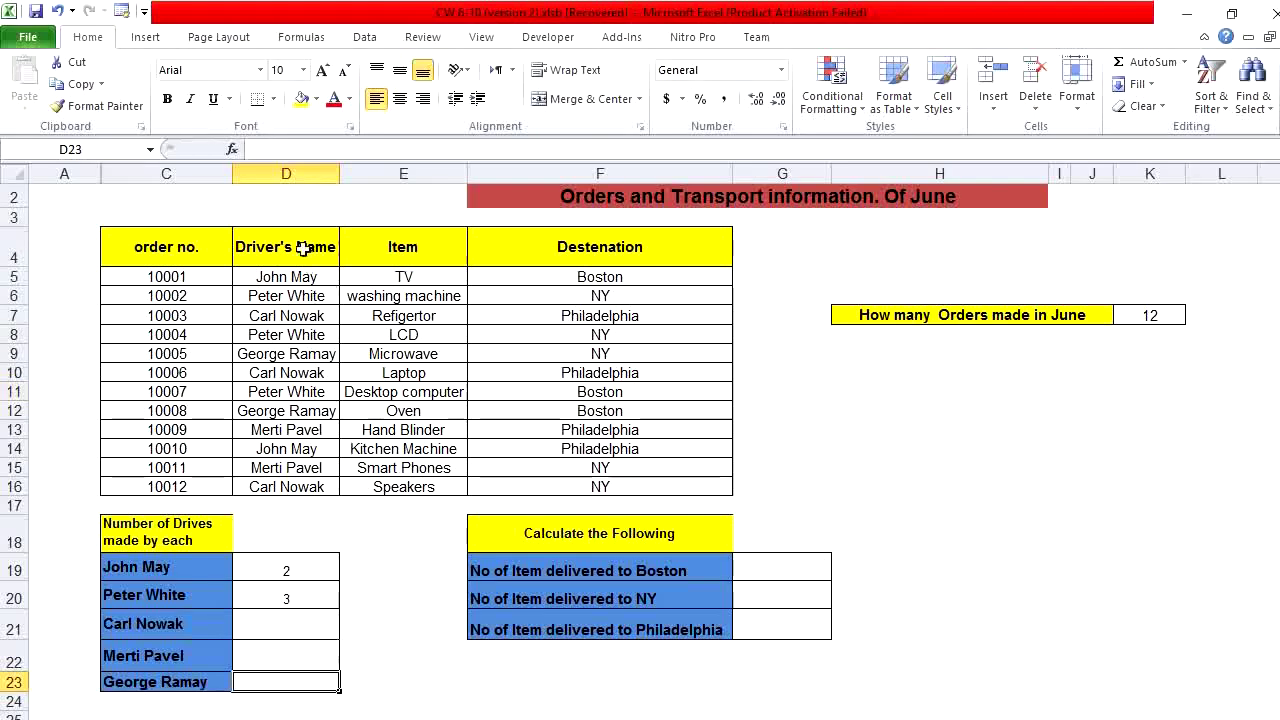
click(231, 152)
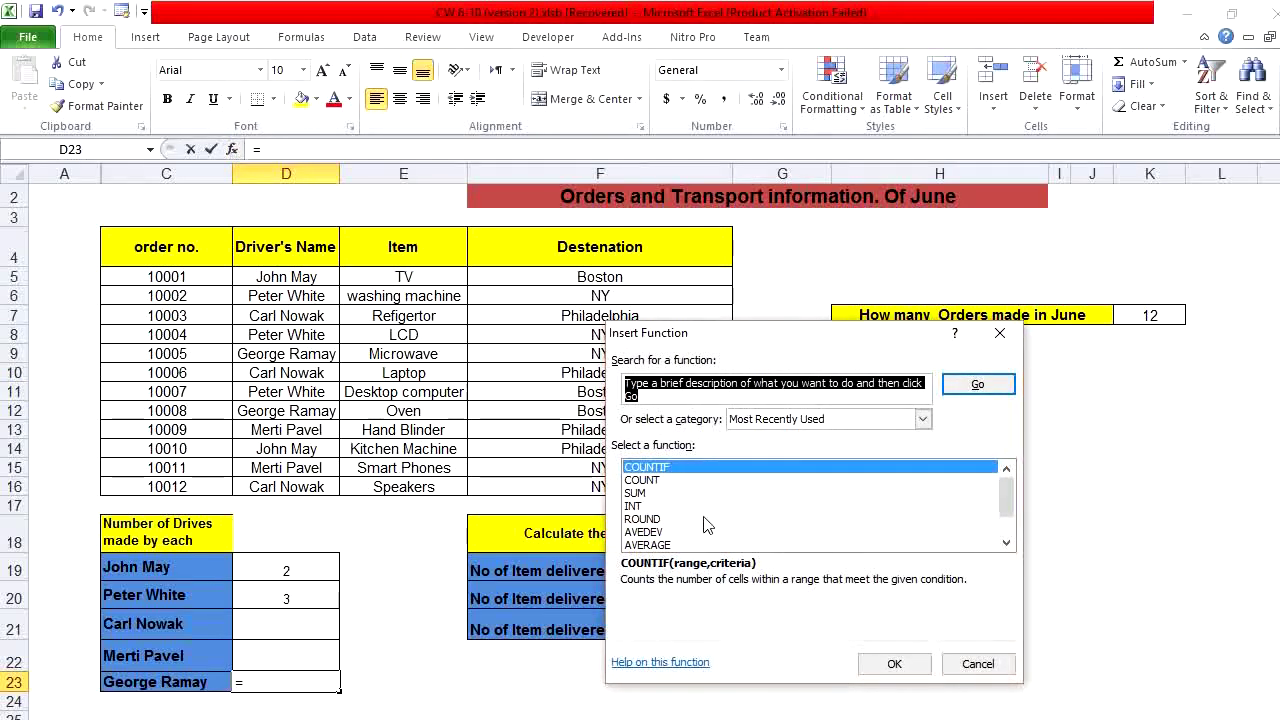
double_click(686, 468)
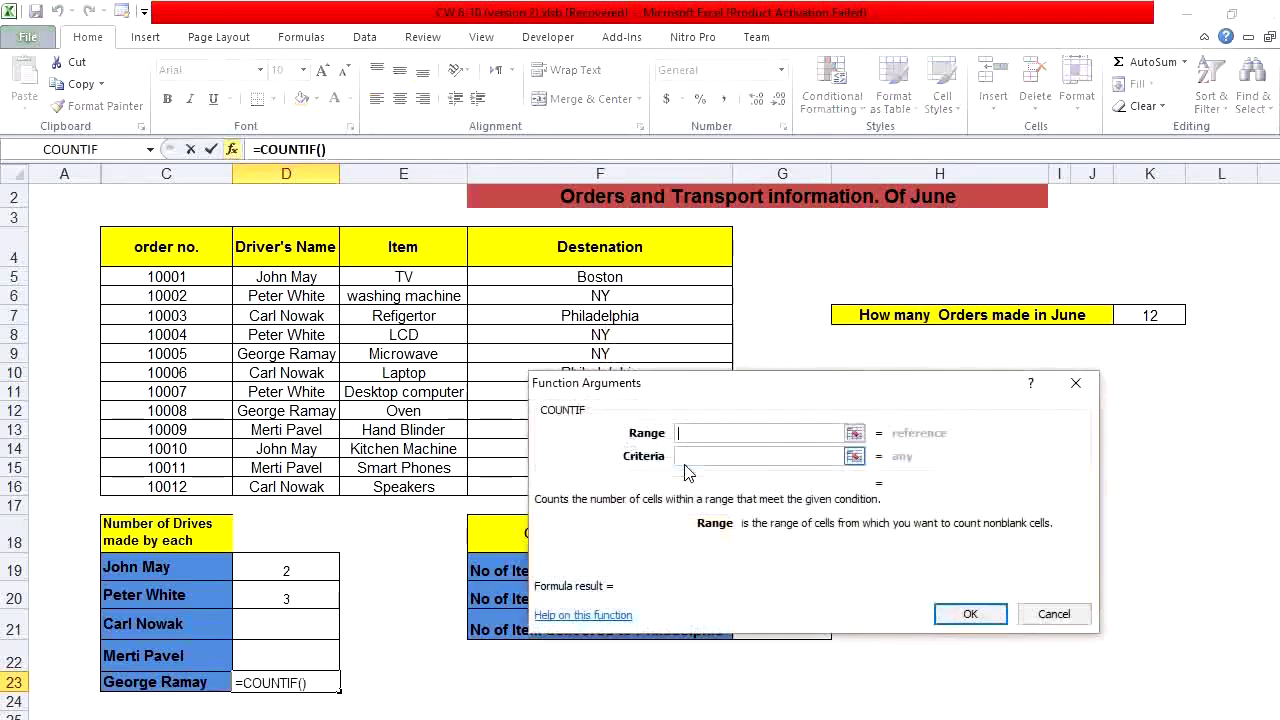
drag(257, 280, 242, 490)
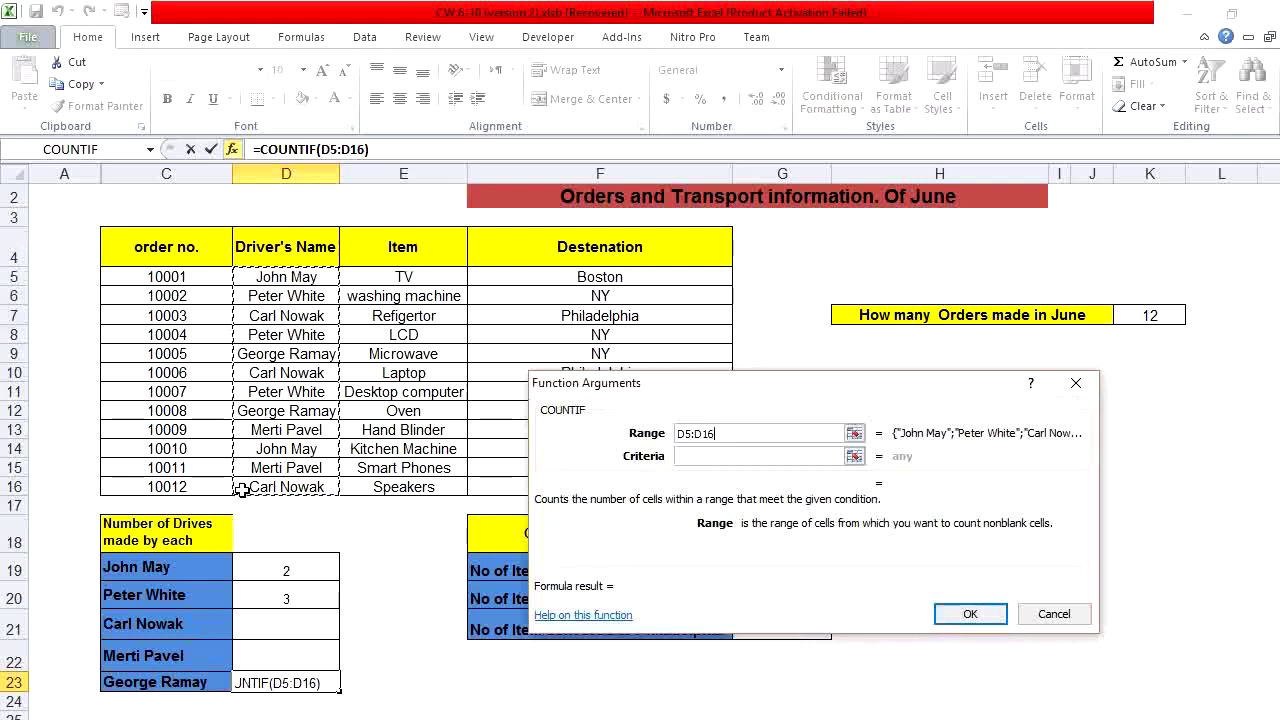
click(787, 456)
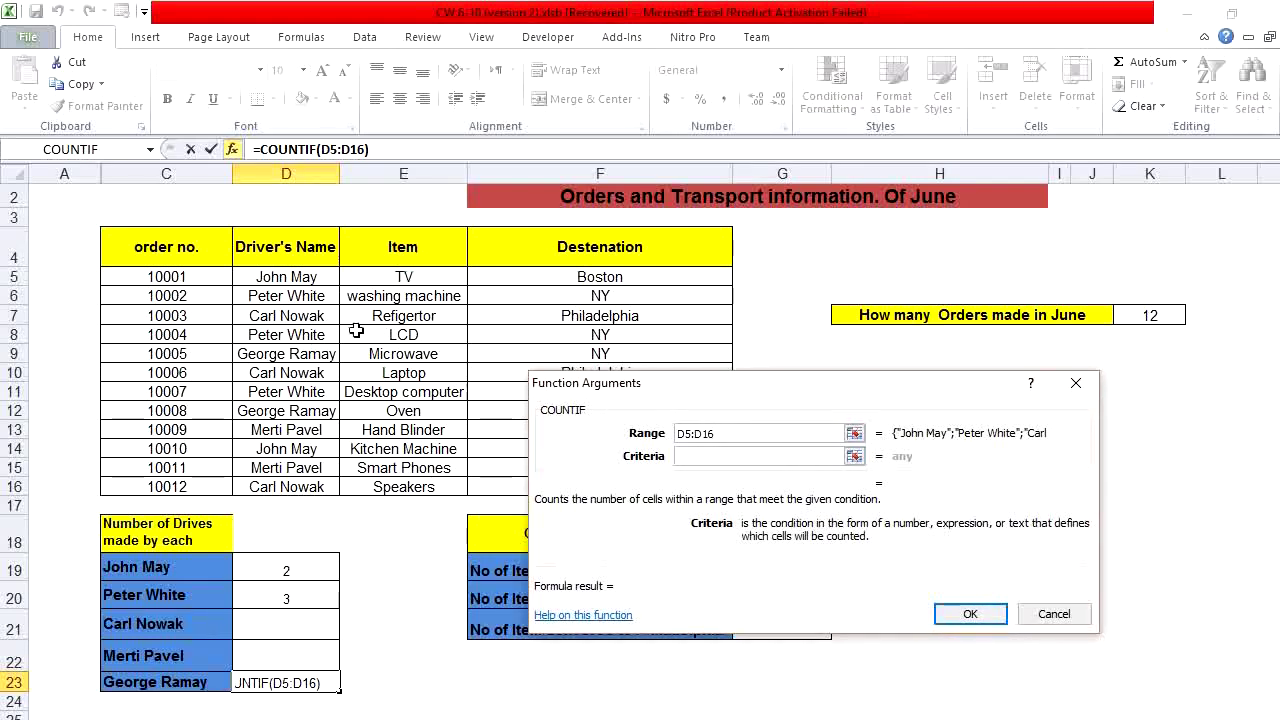
click(322, 413)
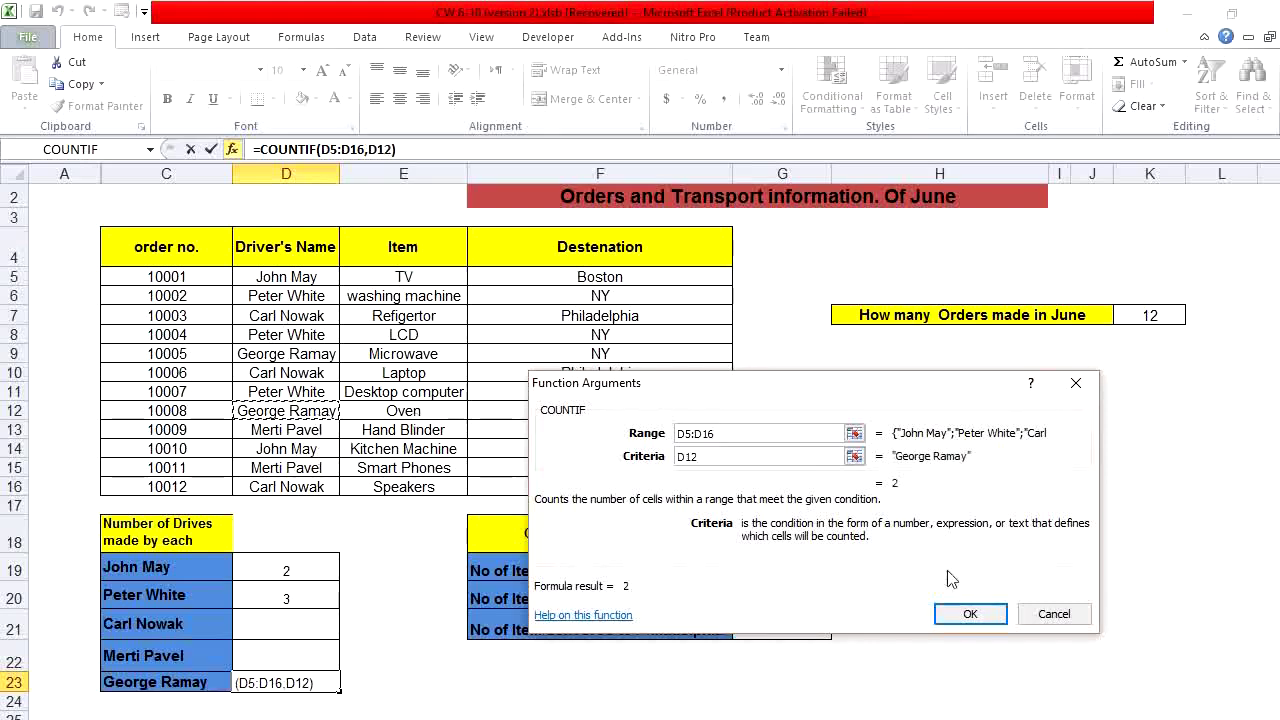
click(957, 616)
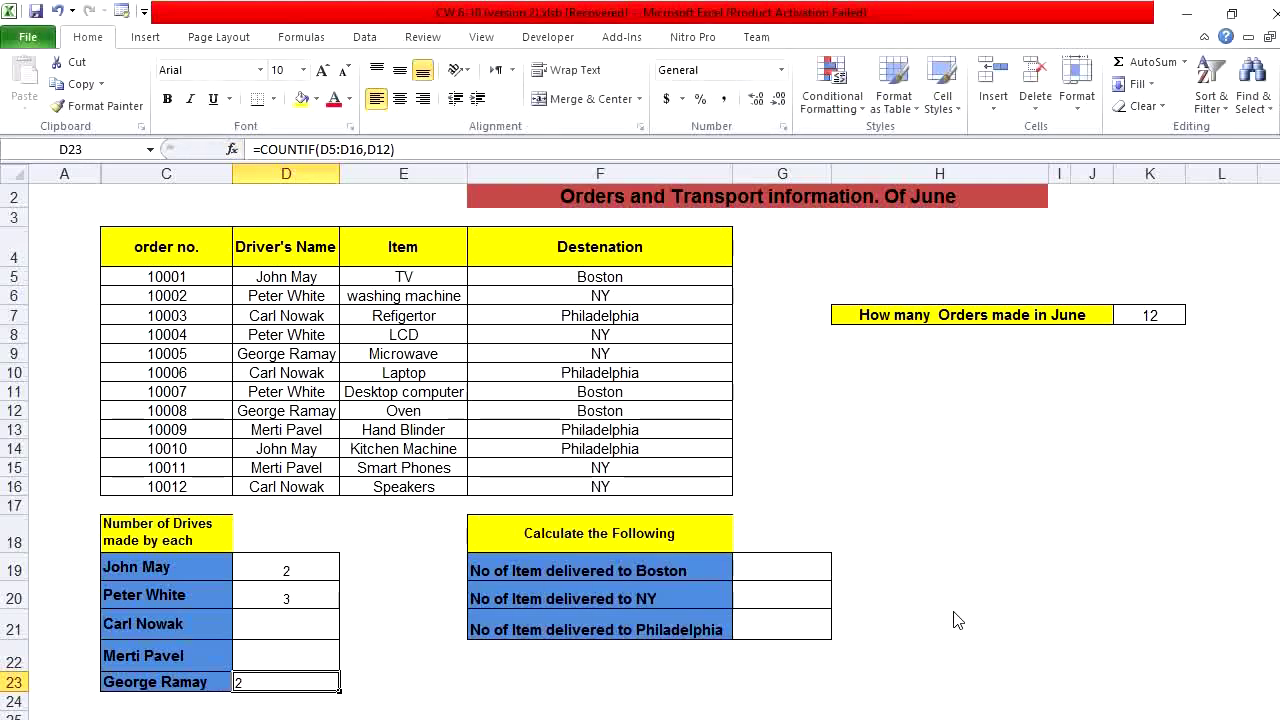
click(399, 99)
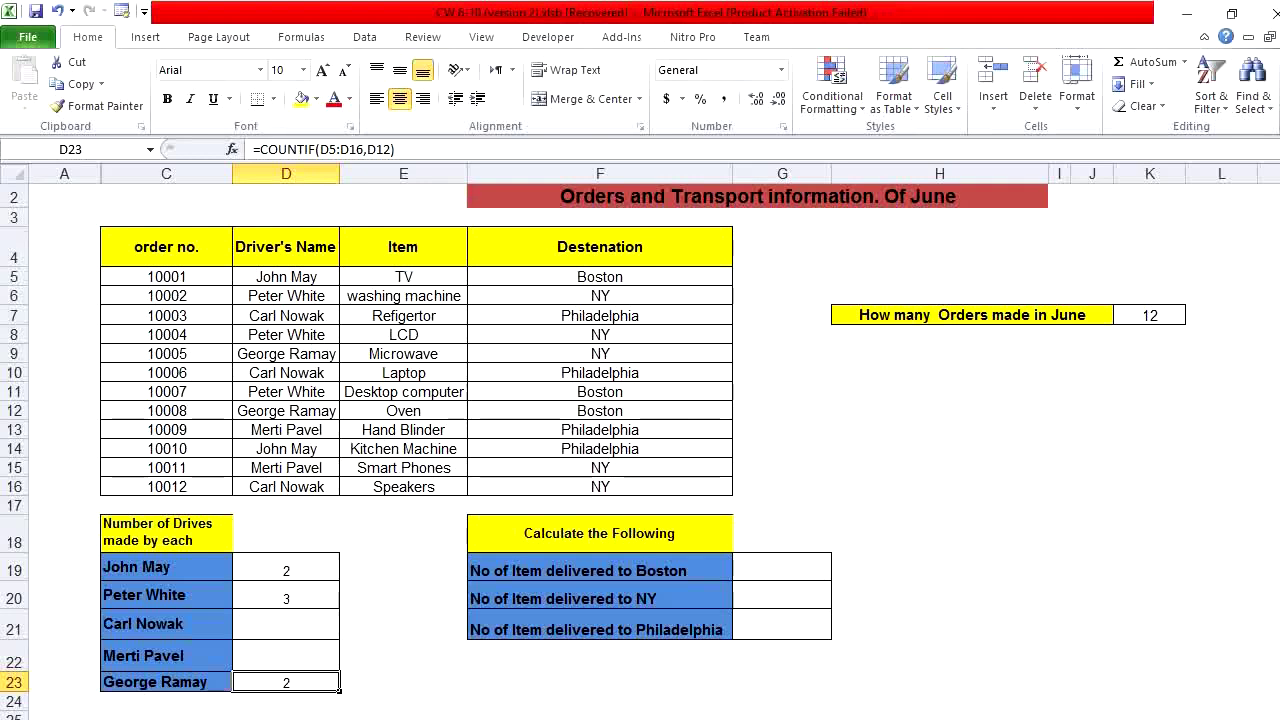
Count the items delivered to Boston in G19 with a COUNTIF function over F5:F16, using F5 as the criterion
click(781, 570)
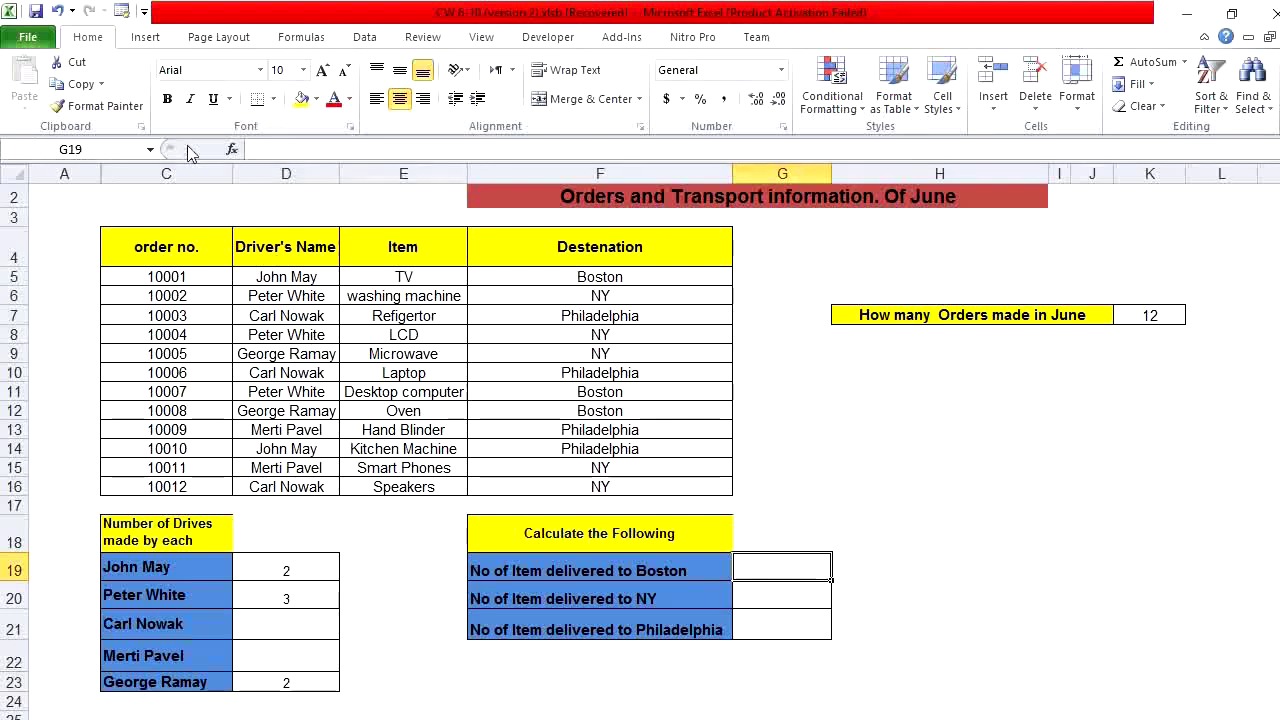
click(232, 149)
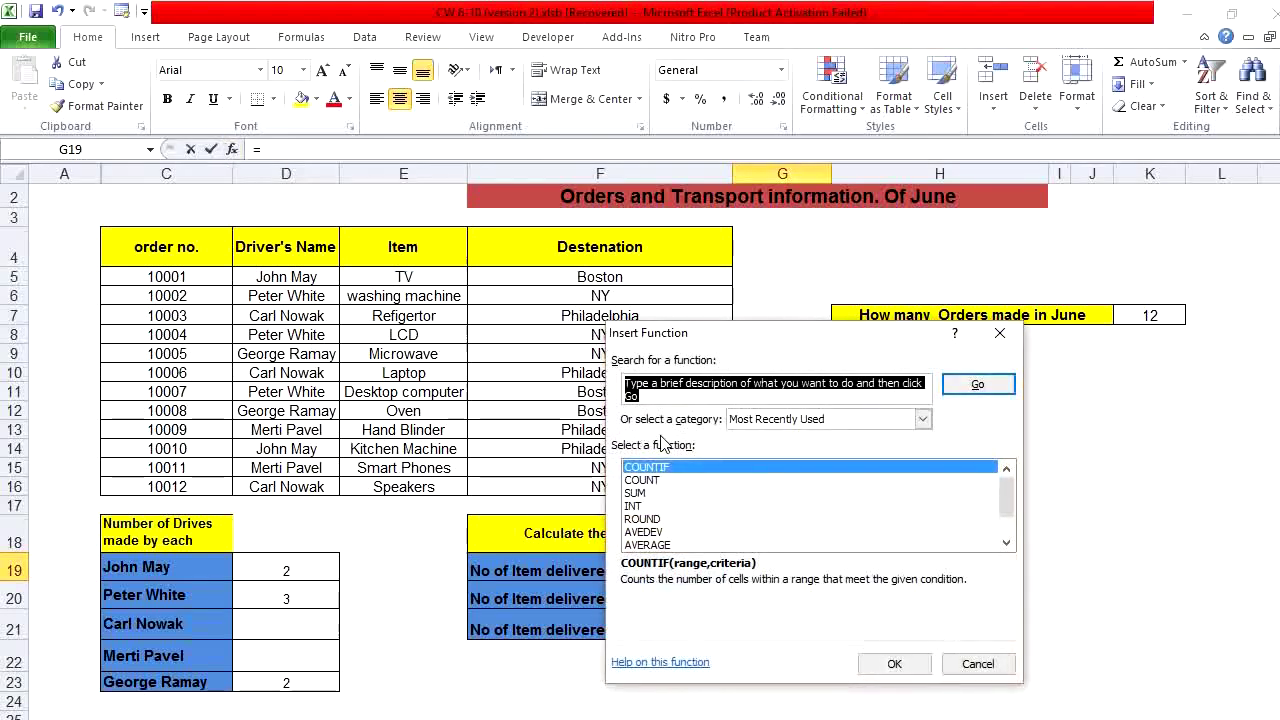
double_click(646, 468)
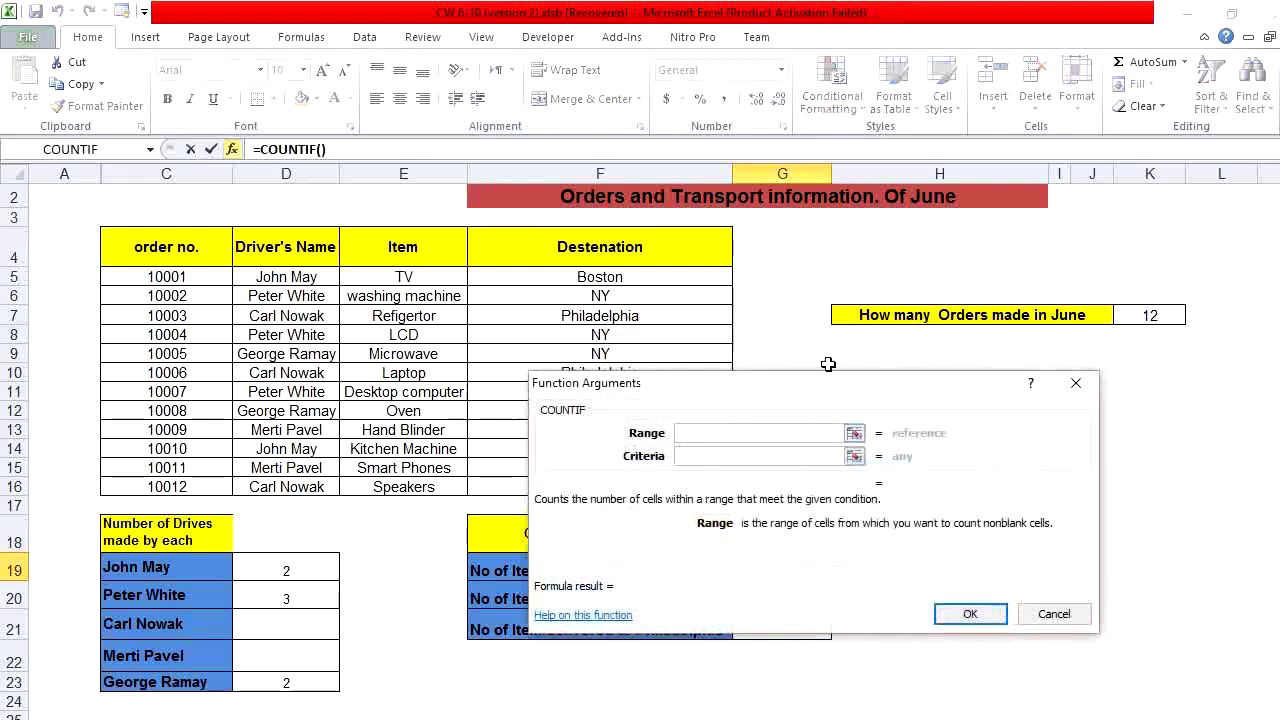
drag(818, 382, 1058, 224)
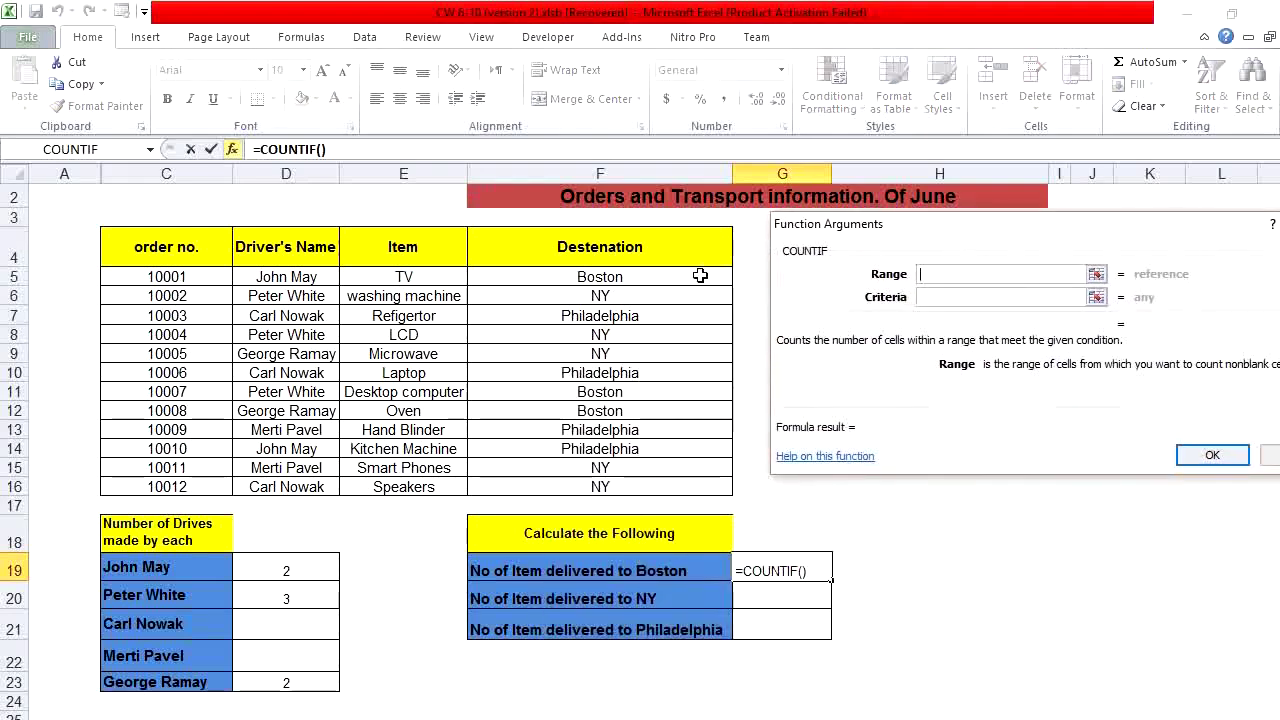
drag(700, 278, 660, 488)
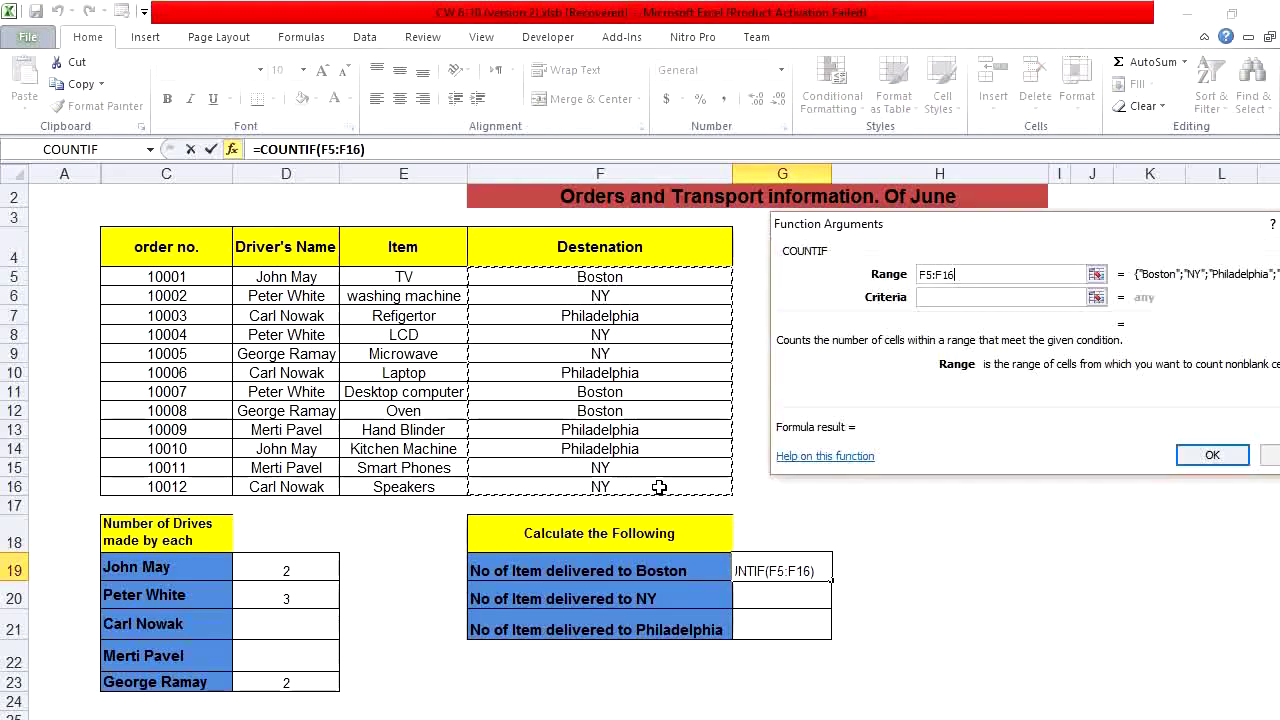
click(1024, 298)
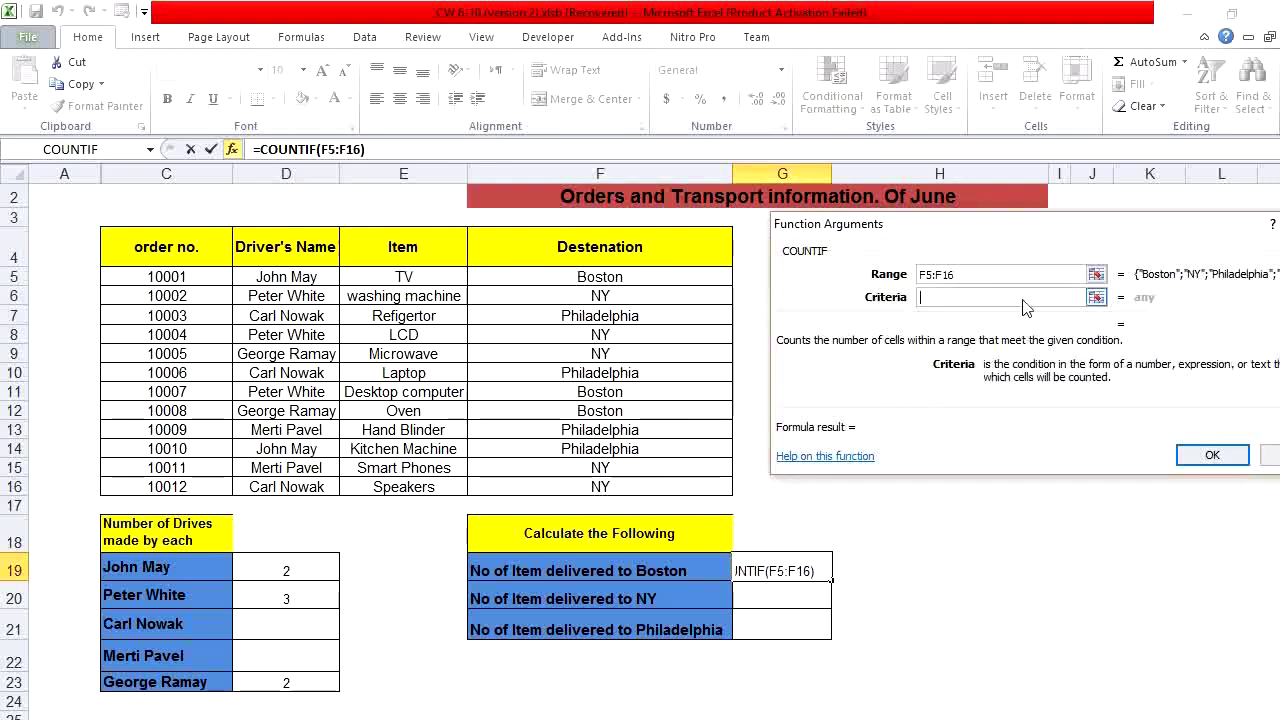
click(623, 277)
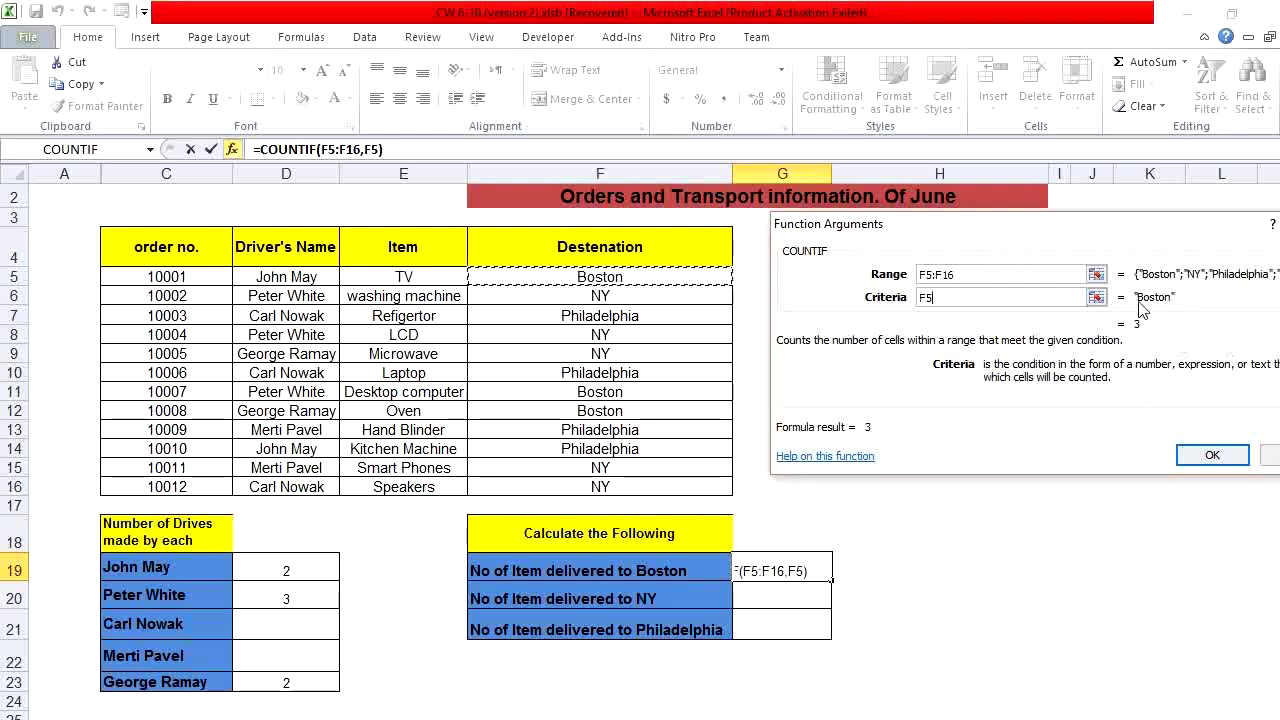
click(1207, 456)
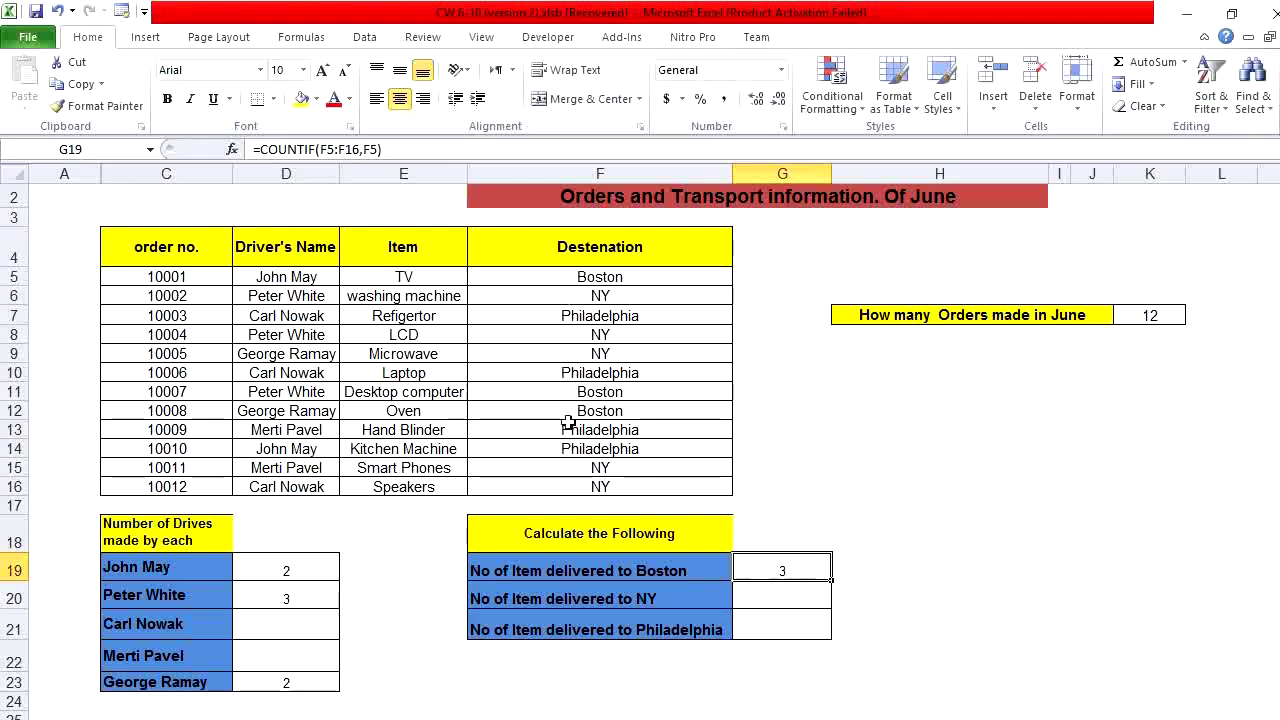
Count the items delivered to NY in G20 with a COUNTIF function over F5:F16, using F6 as the criterion
click(784, 600)
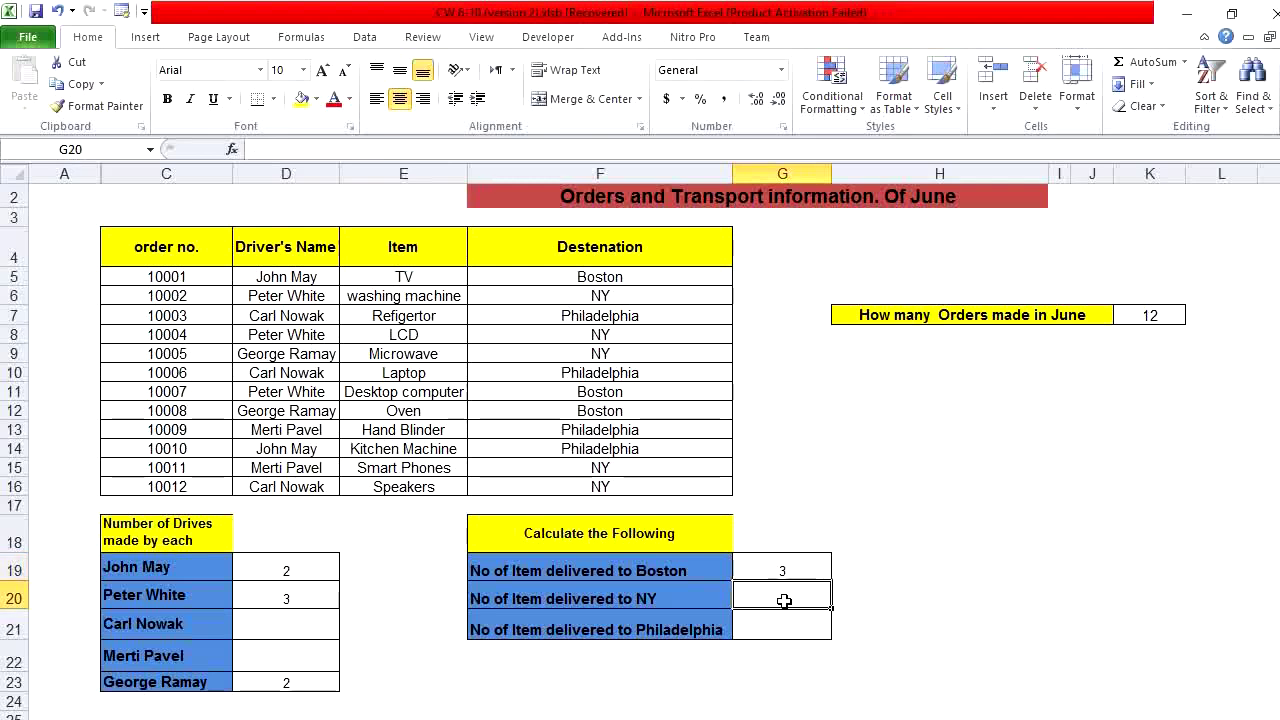
click(232, 149)
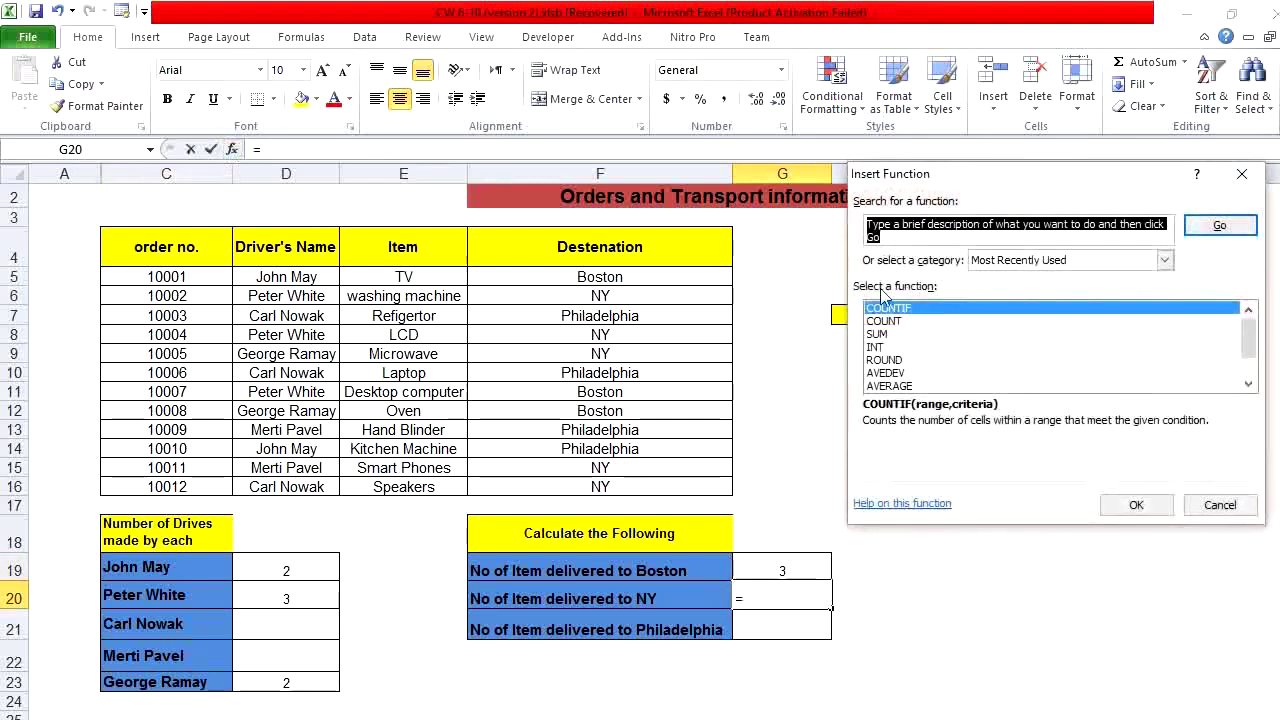
double_click(912, 310)
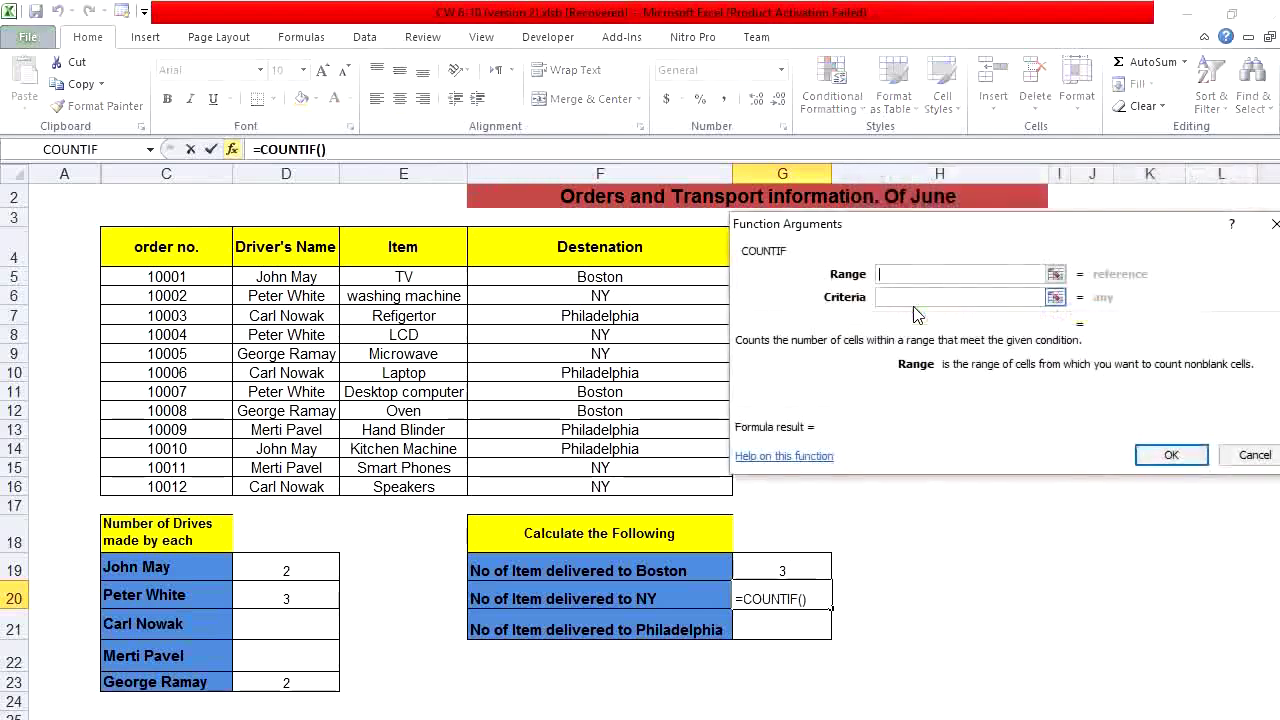
drag(694, 277, 672, 485)
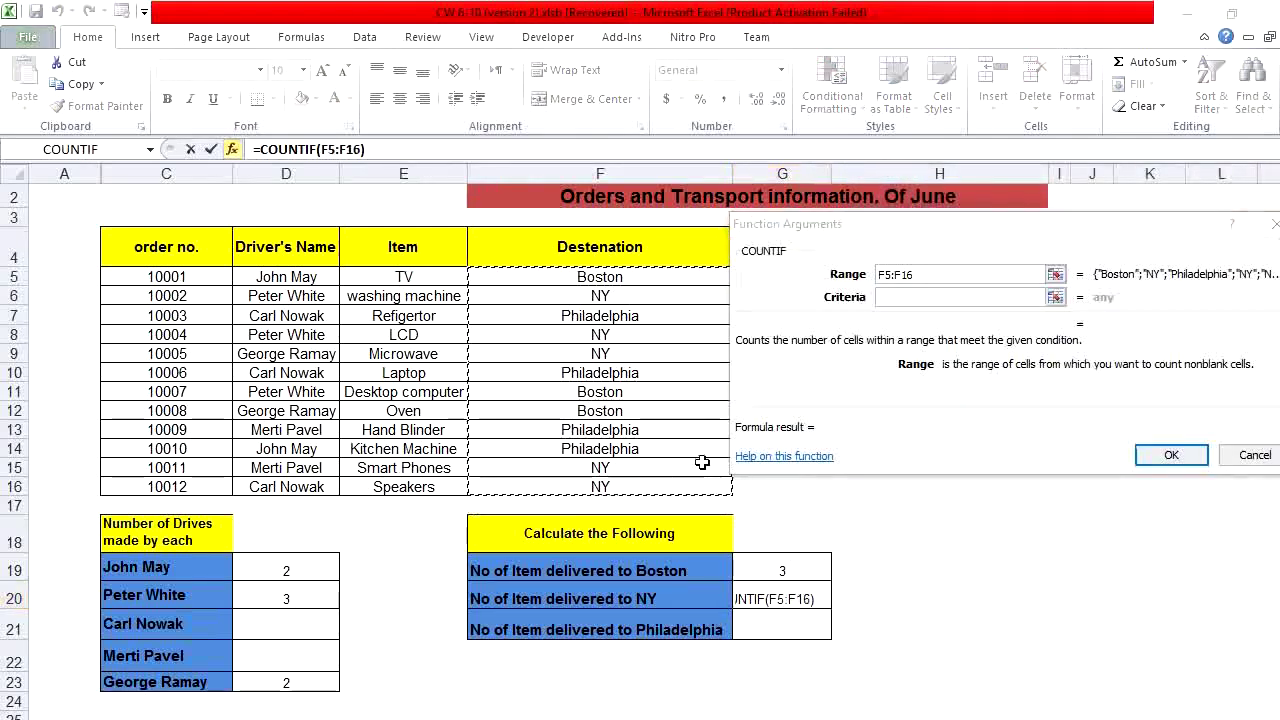
click(953, 296)
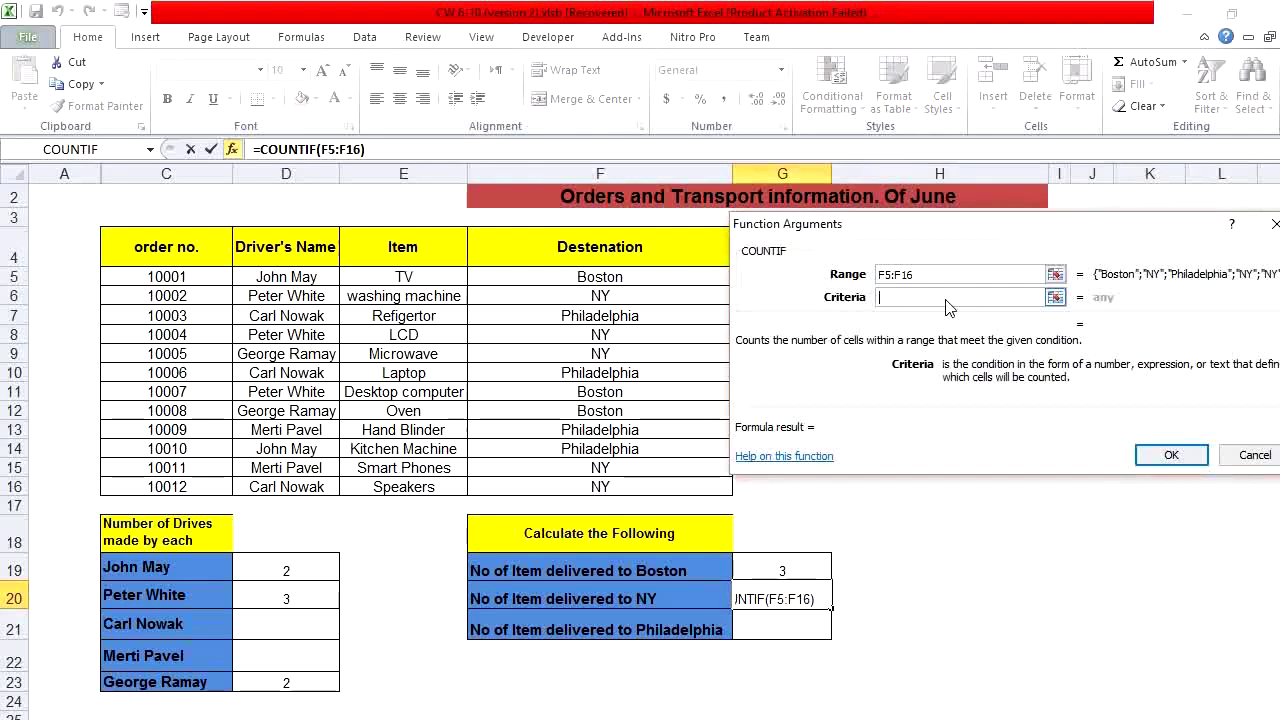
click(665, 297)
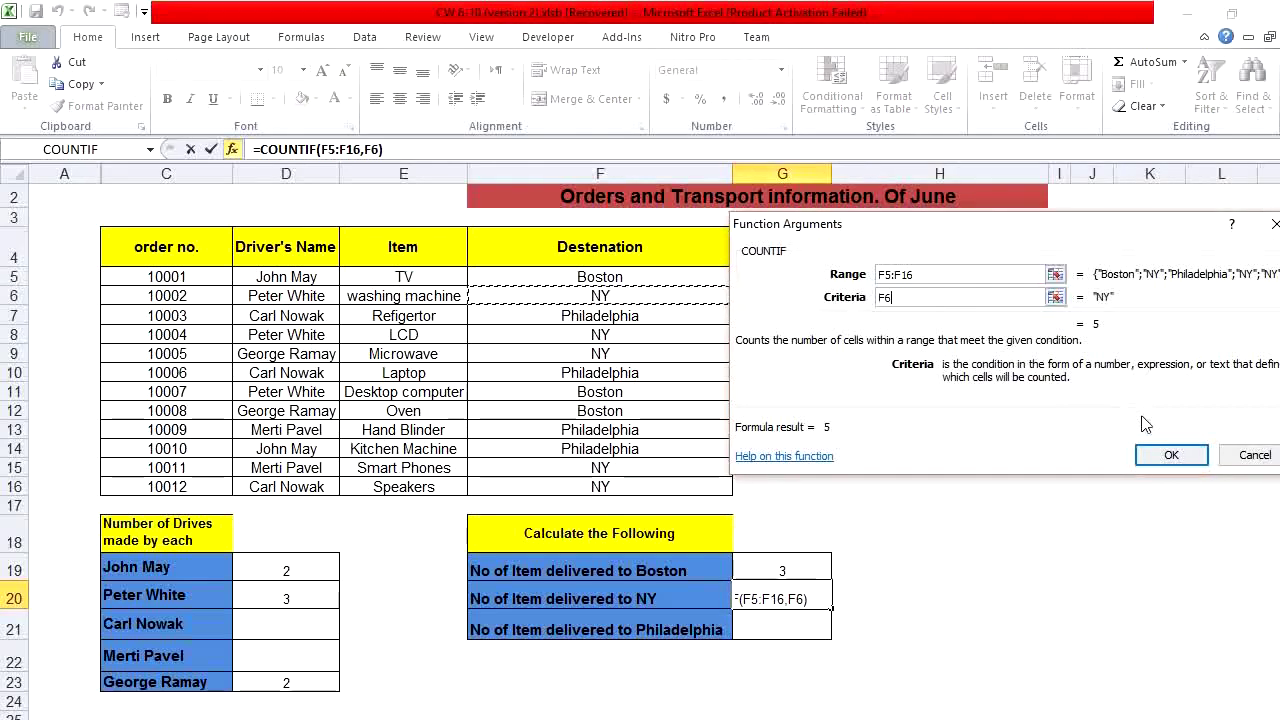
click(1168, 457)
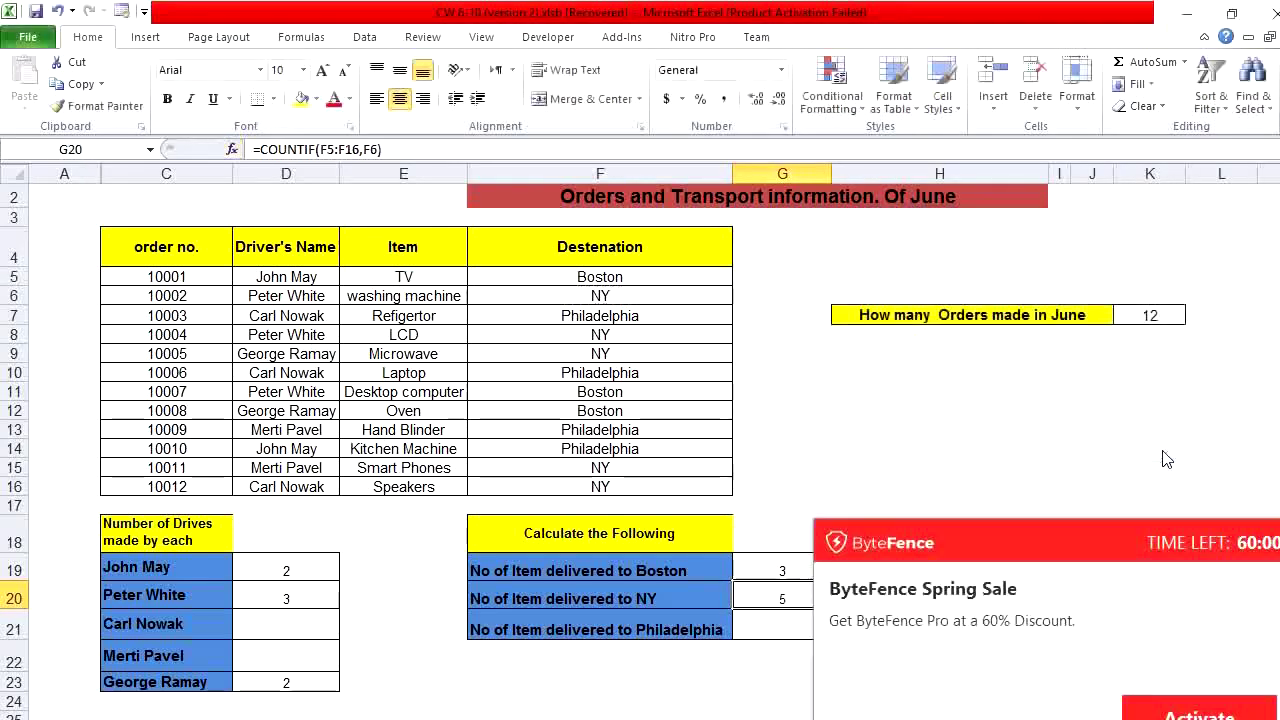